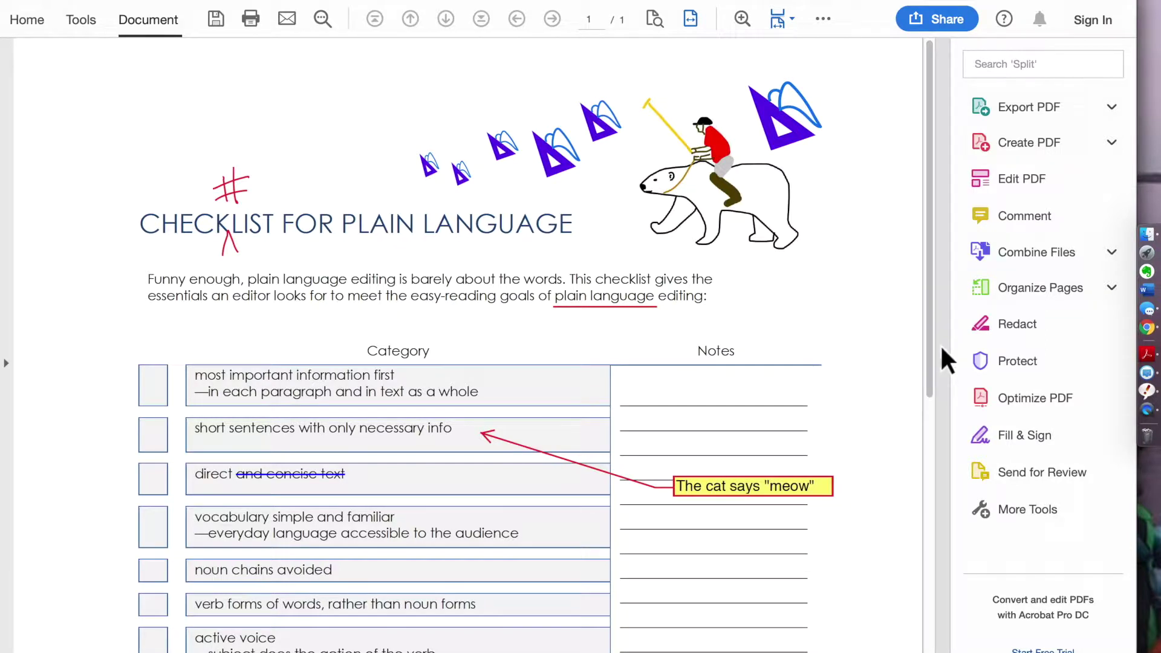
# Give the "The cat says "meow"" callout a bright pink fill and a cyan border using the comment tools
pyautogui.click(841, 493)
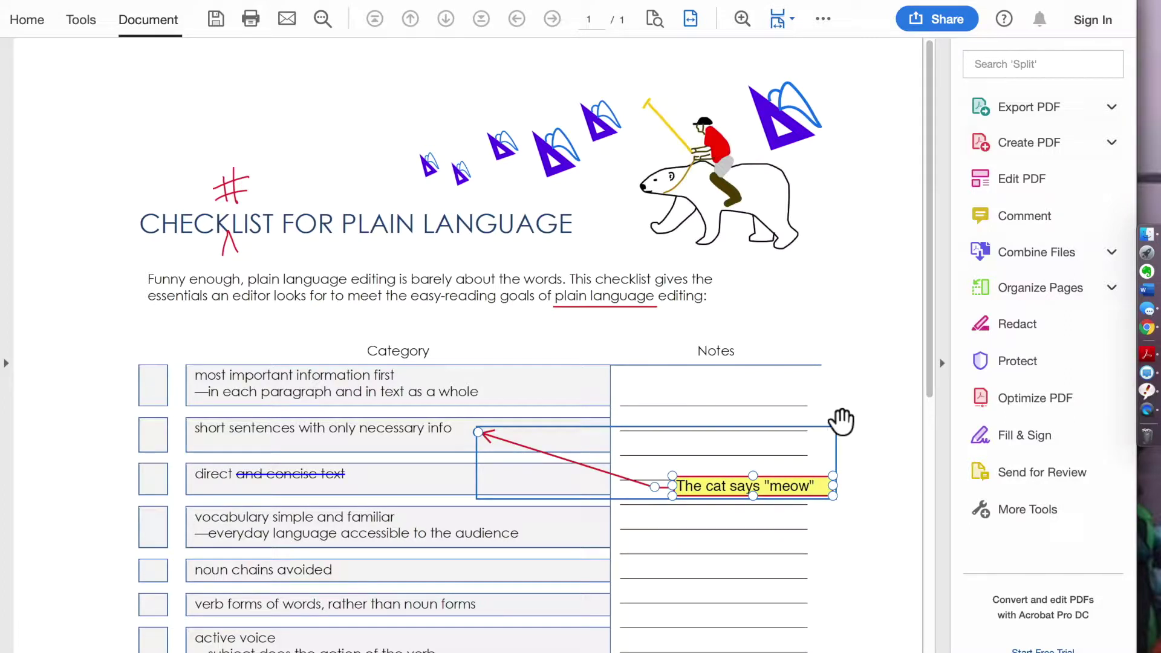
pyautogui.click(1021, 216)
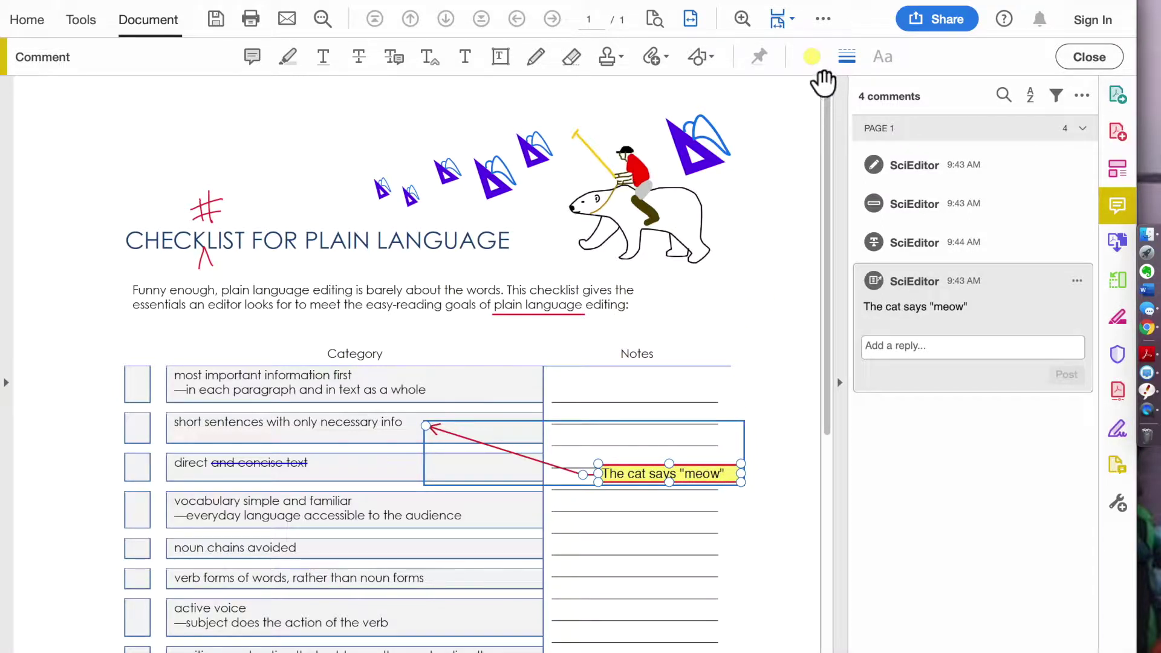
pyautogui.click(817, 61)
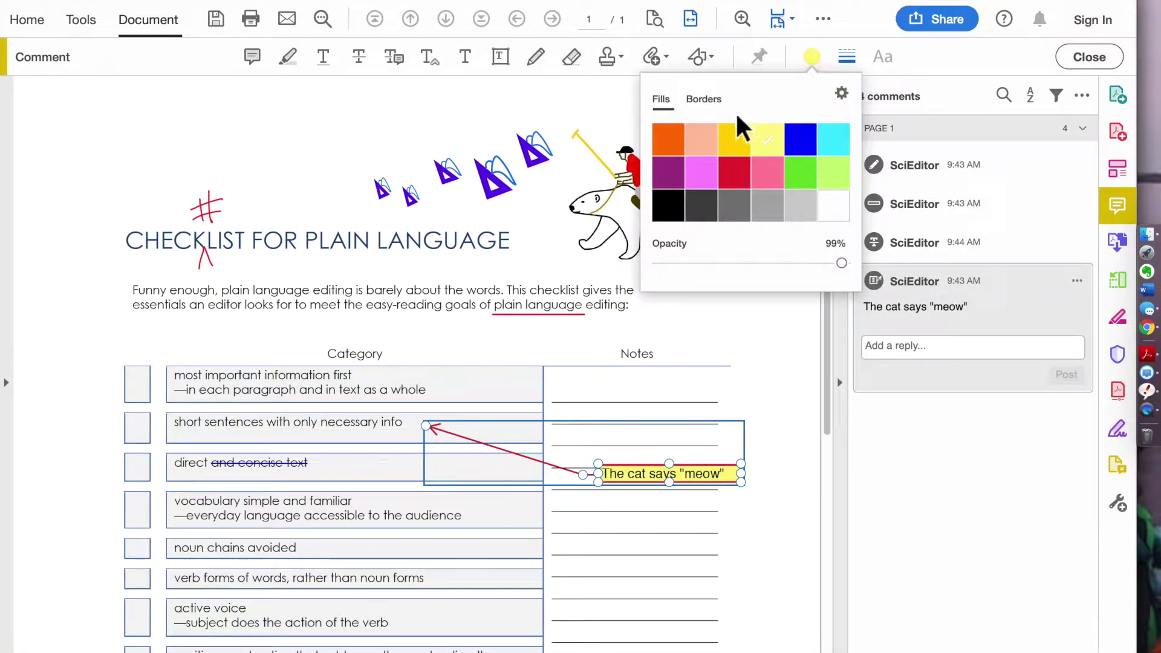
pyautogui.click(701, 173)
pyautogui.click(712, 101)
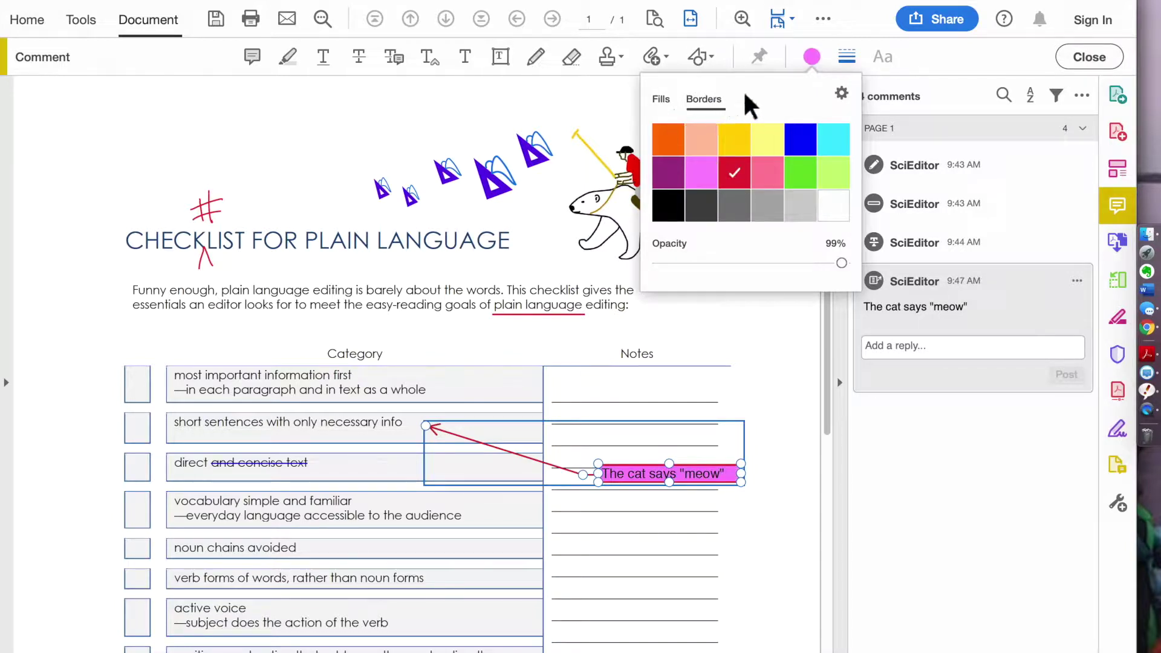
pyautogui.click(837, 141)
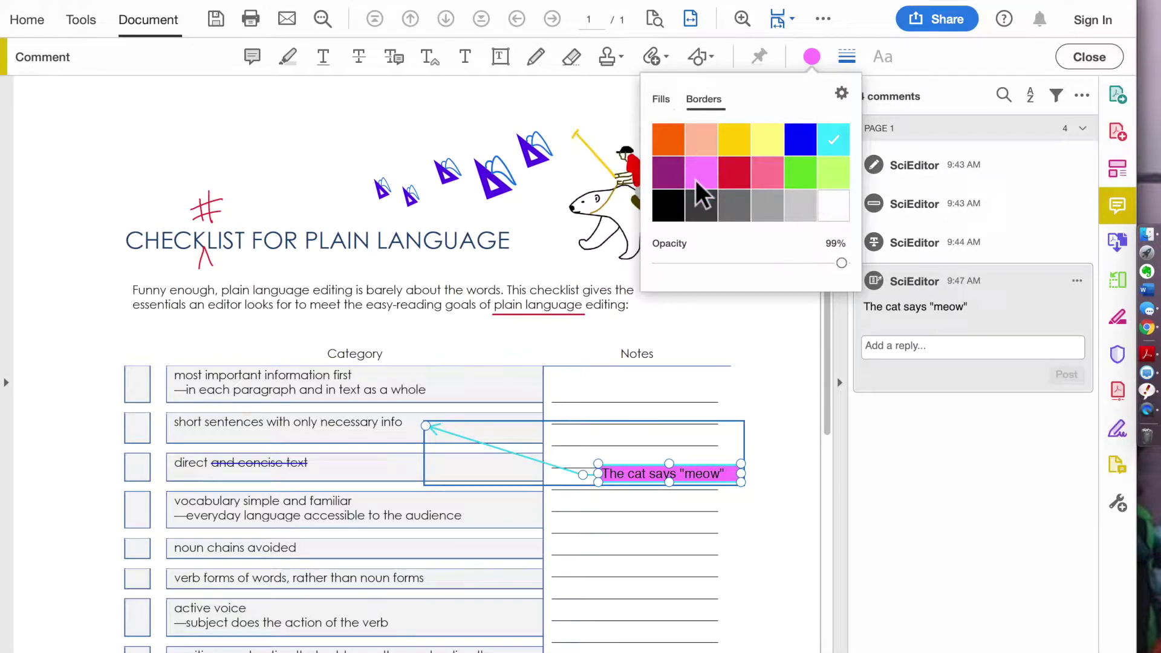
# Reduce the opacity of the "The cat says "meow"" callout to 81%
pyautogui.click(665, 102)
pyautogui.moveTo(844, 263); pyautogui.dragTo(808, 263)
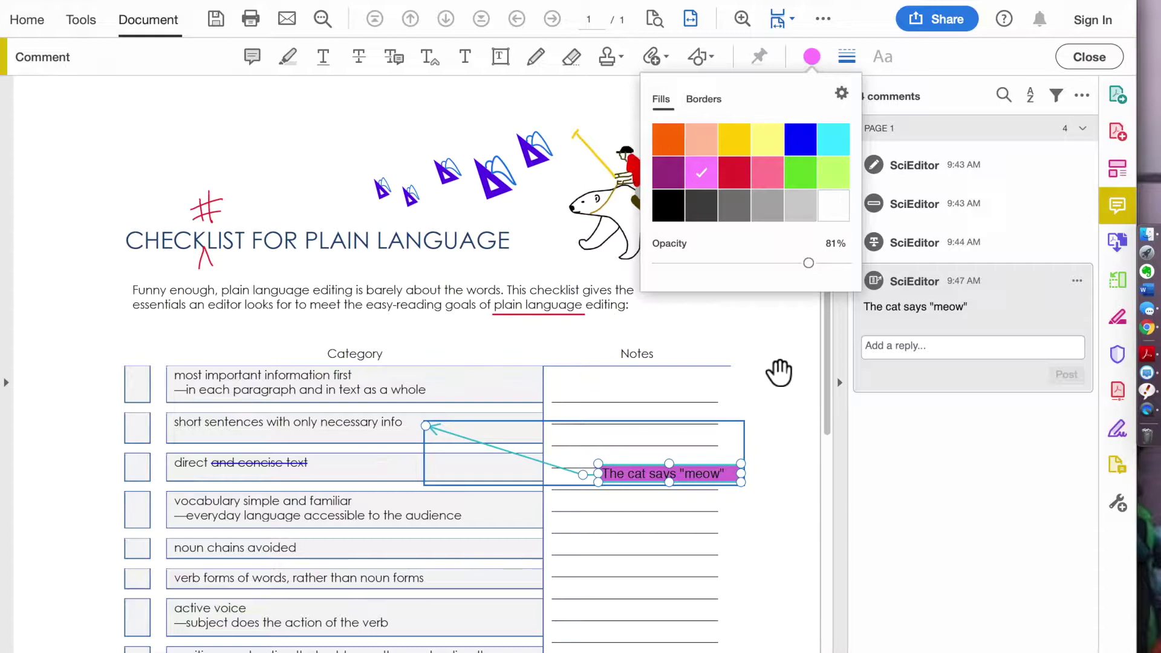
pyautogui.click(749, 358)
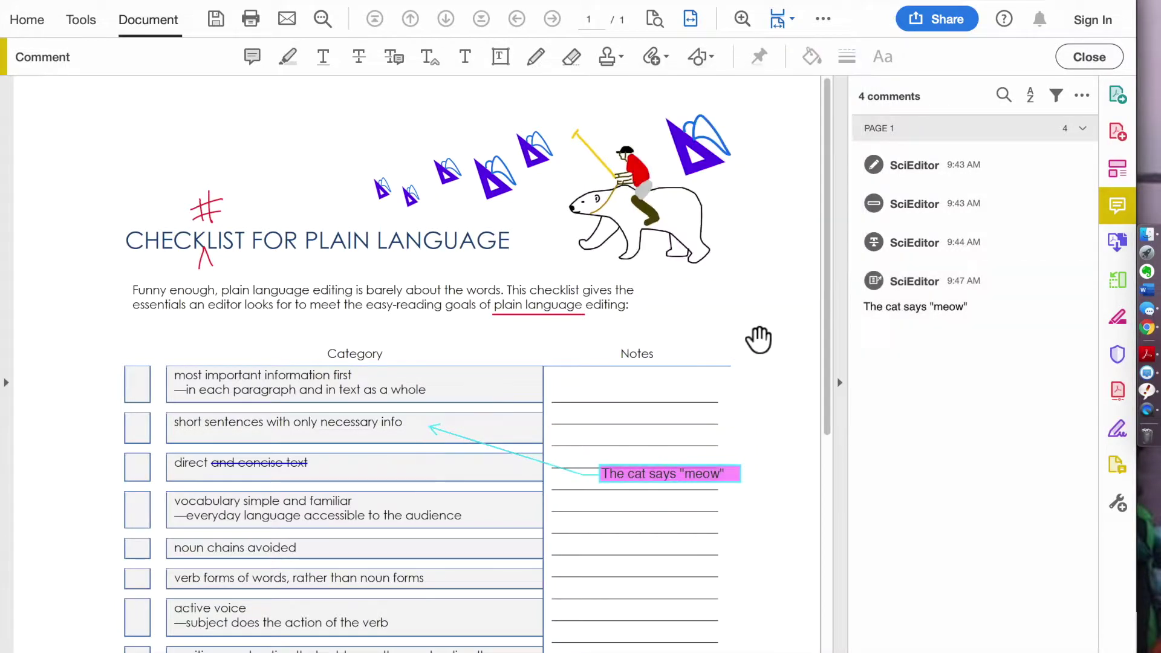
pyautogui.click(567, 314)
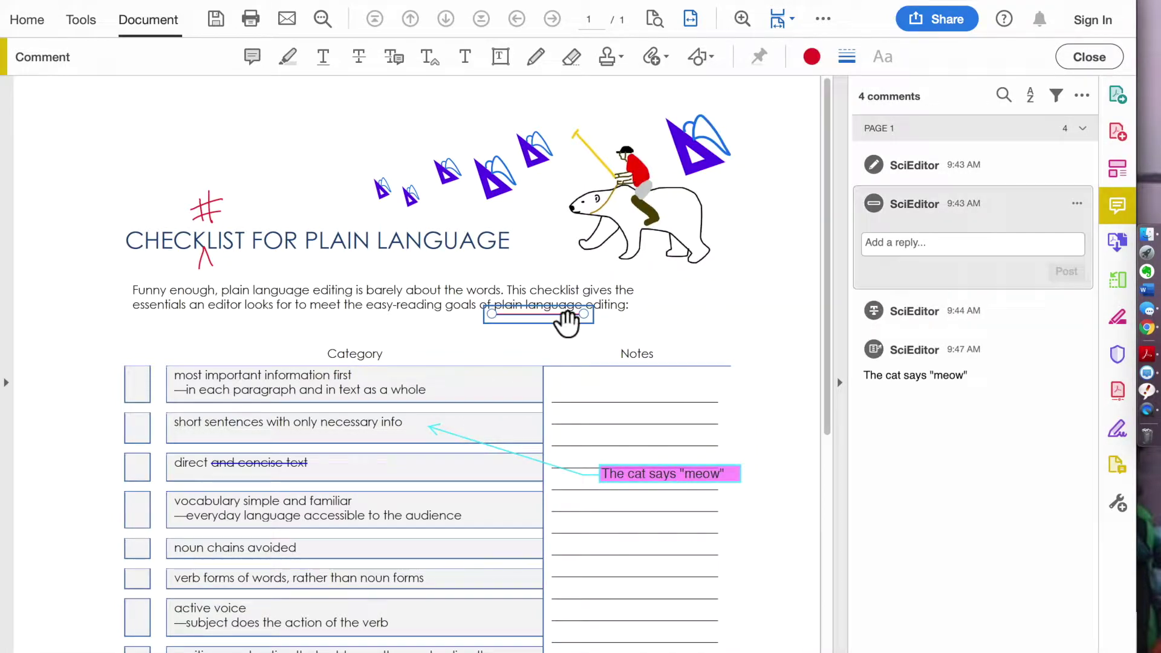
pyautogui.rightClick(552, 318)
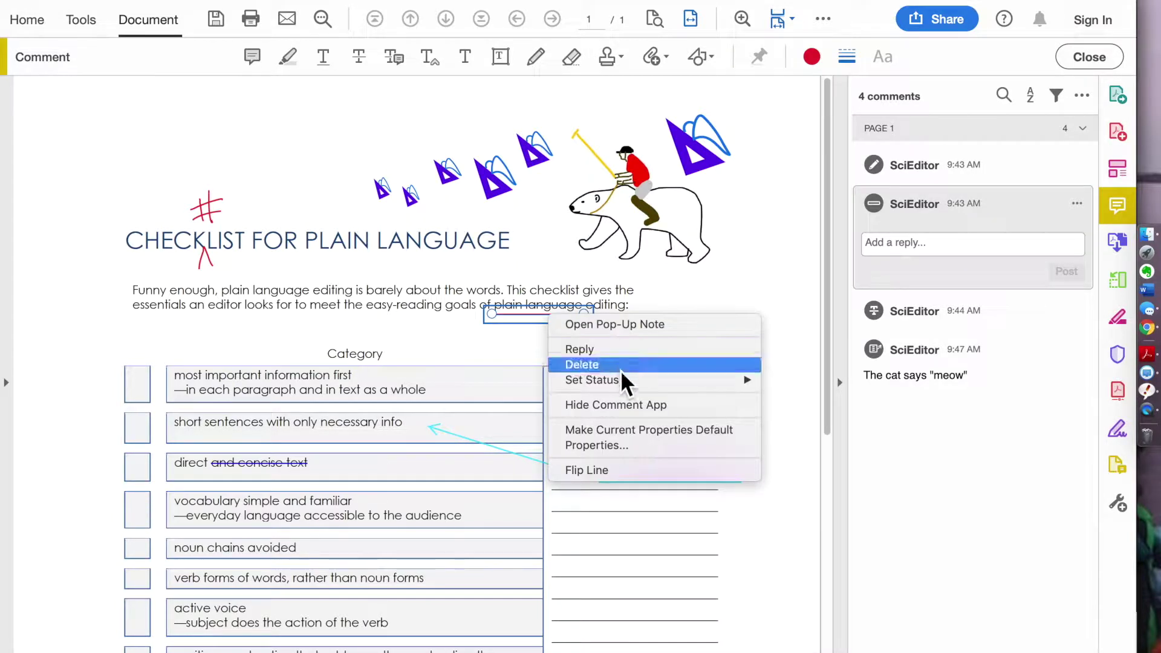
pyautogui.click(630, 447)
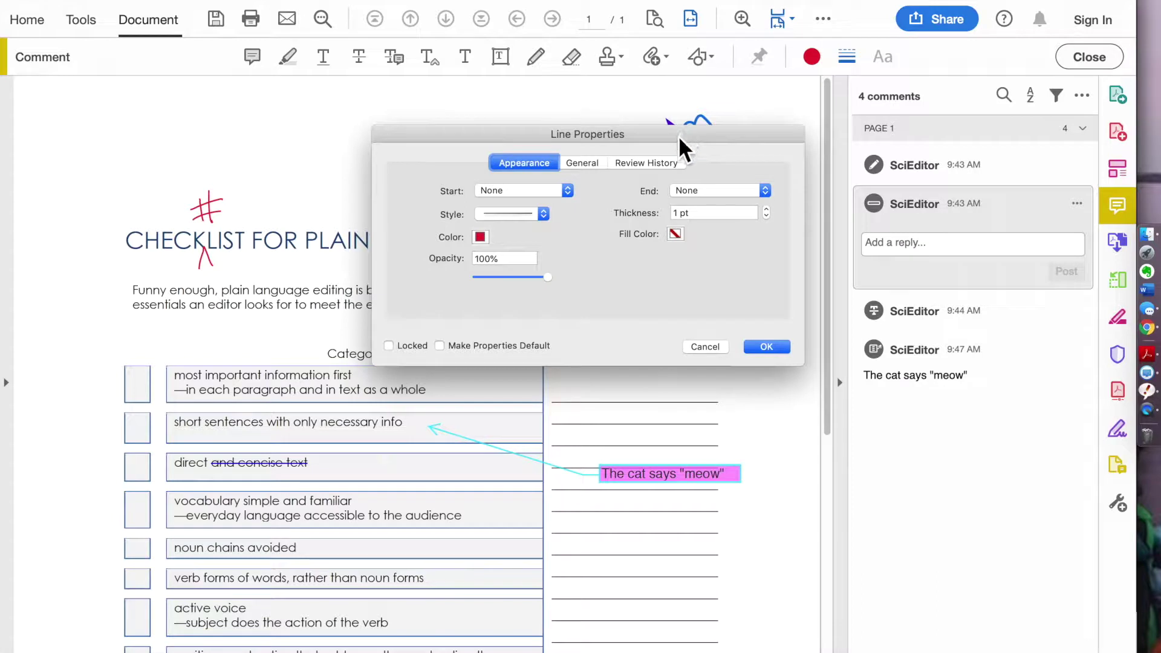
pyautogui.moveTo(677, 137); pyautogui.dragTo(598, 121)
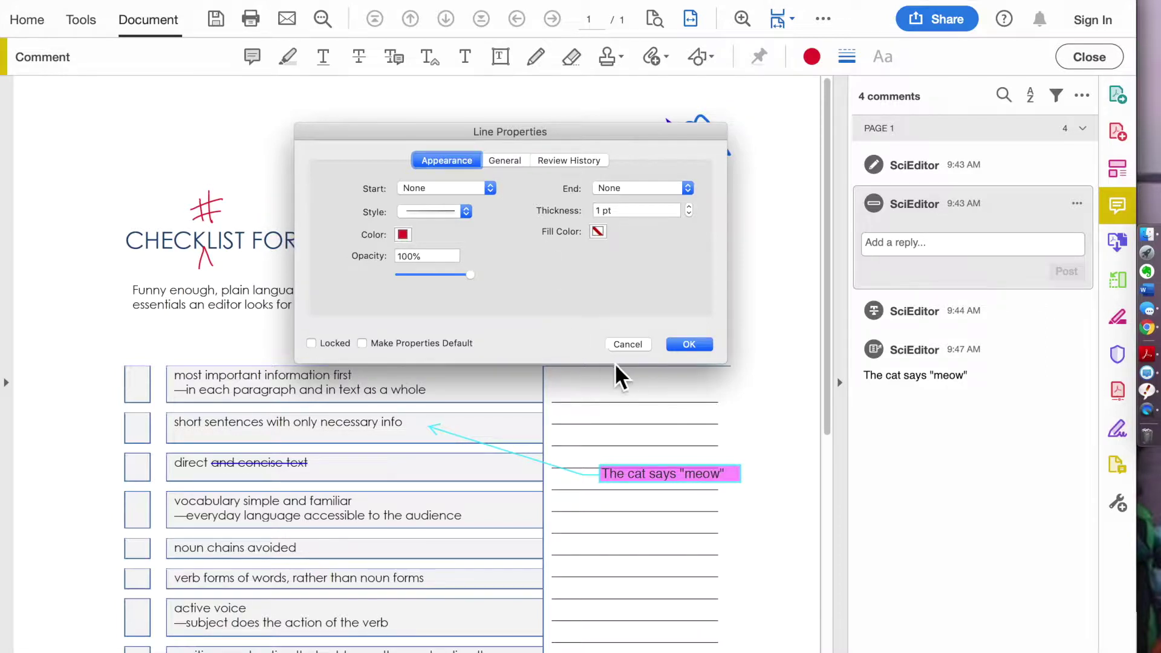
pyautogui.click(627, 345)
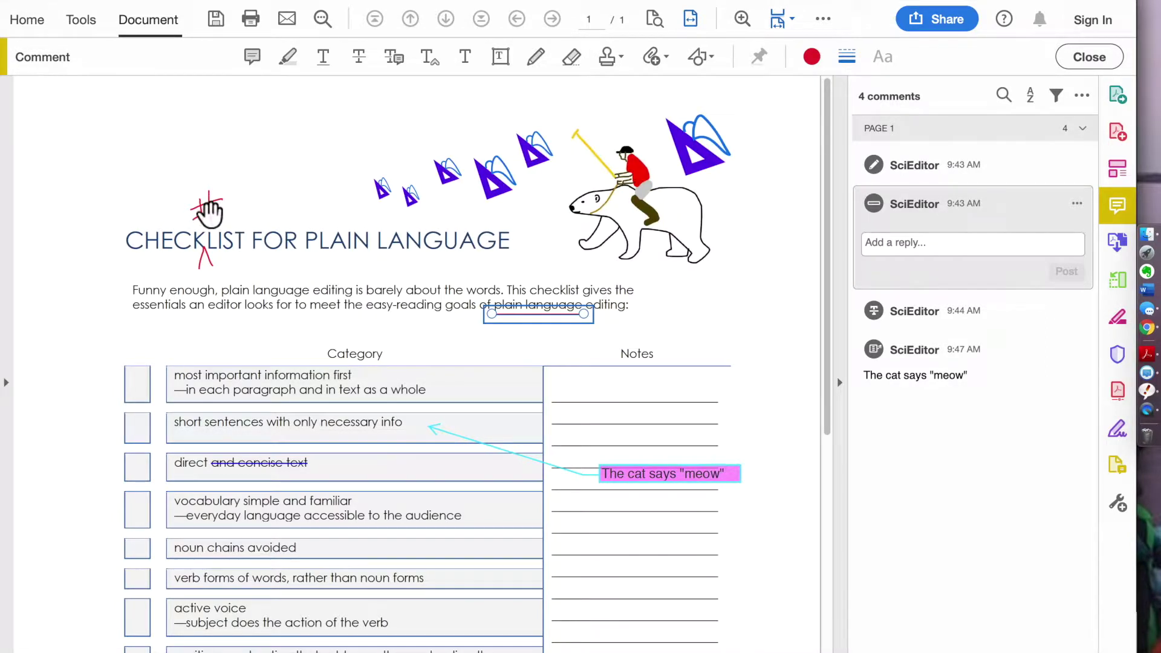
# Open the properties of the red pencil mark on the title and look through the available color palettes
pyautogui.rightClick(207, 212)
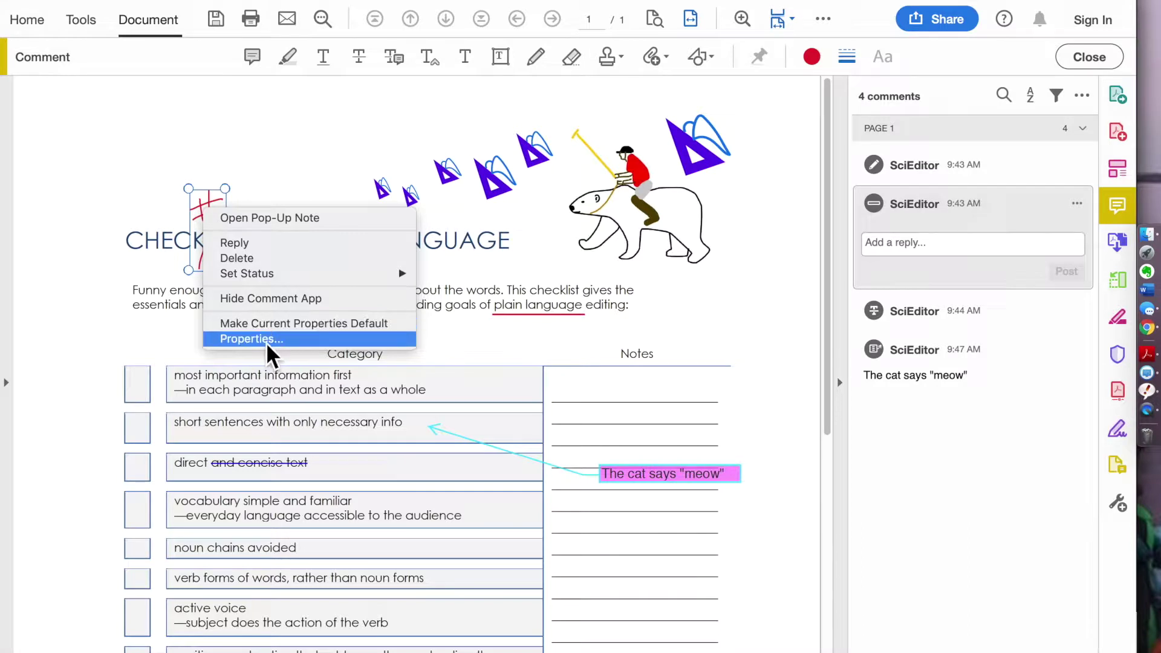
pyautogui.click(265, 324)
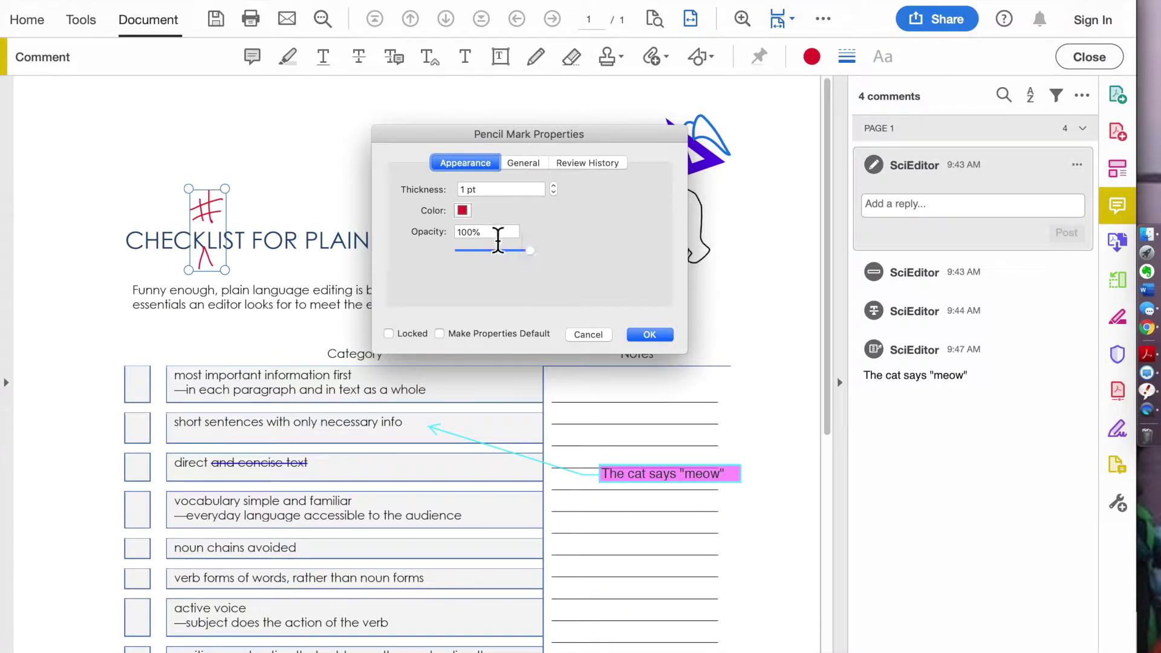
pyautogui.click(463, 211)
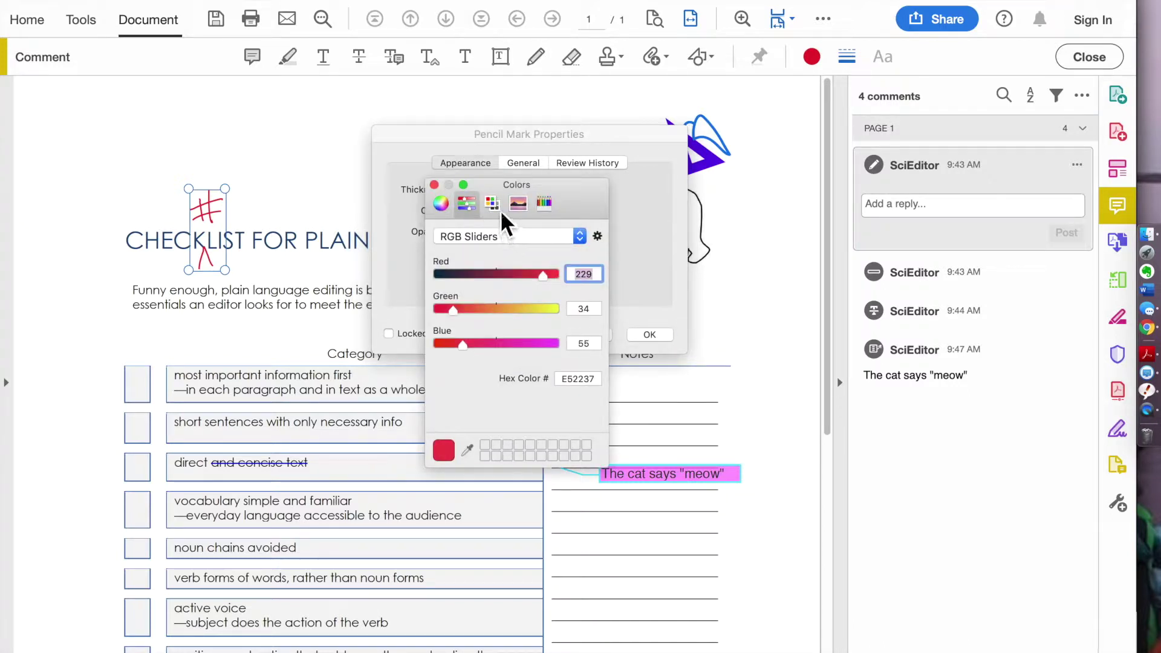
pyautogui.click(497, 206)
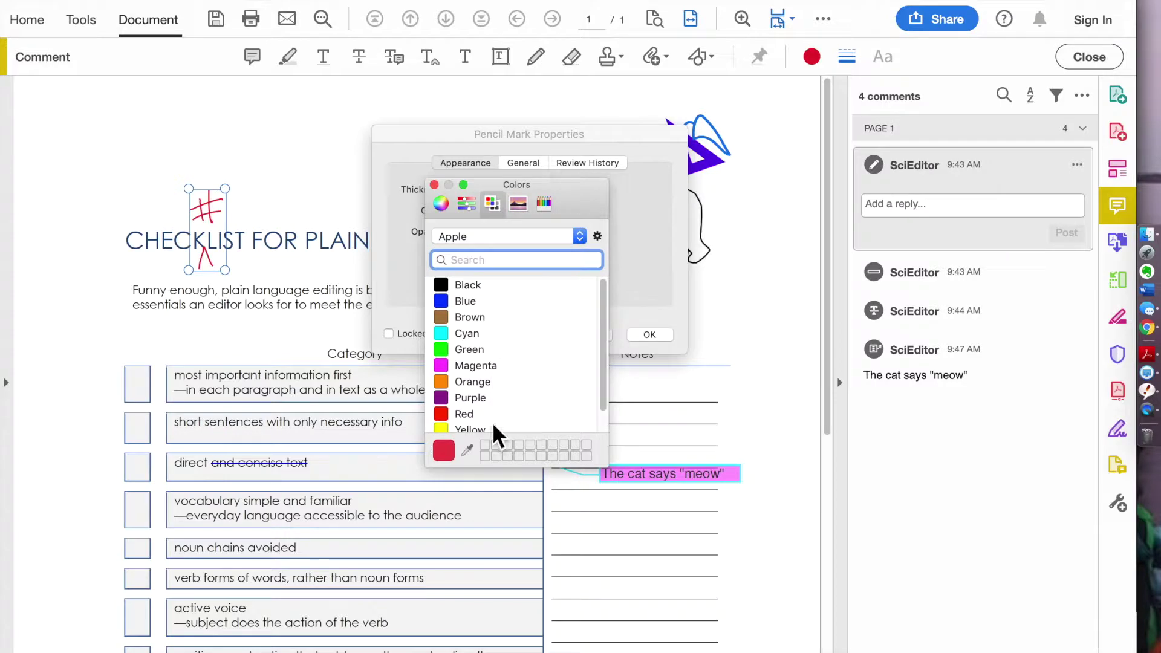
pyautogui.click(553, 209)
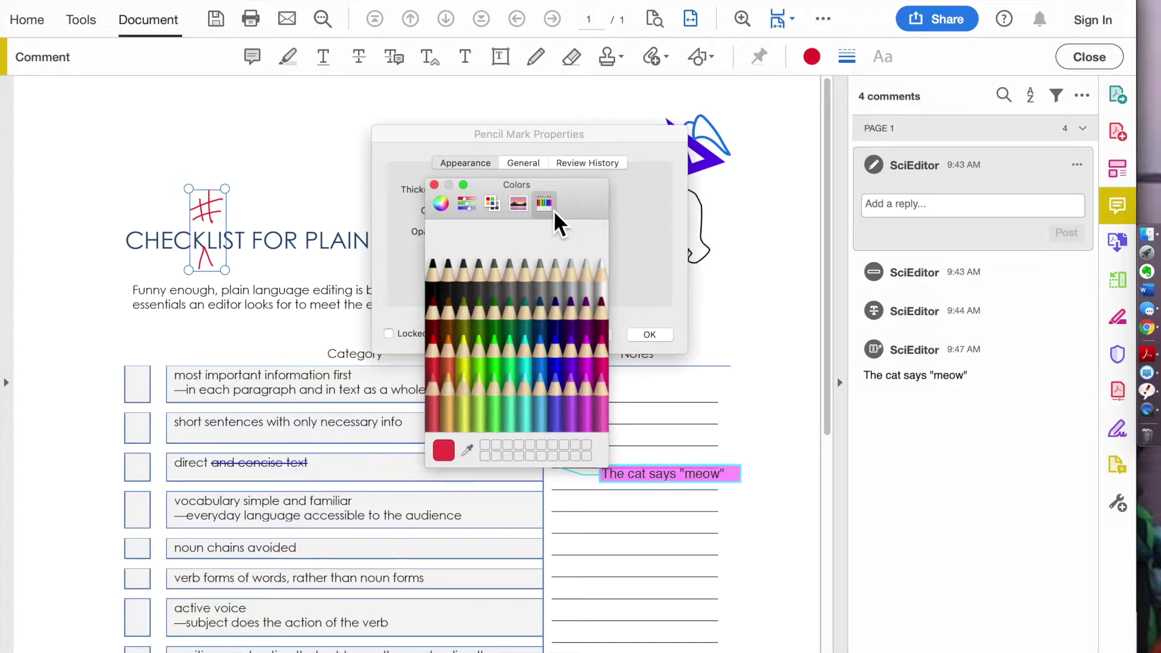
pyautogui.click(435, 185)
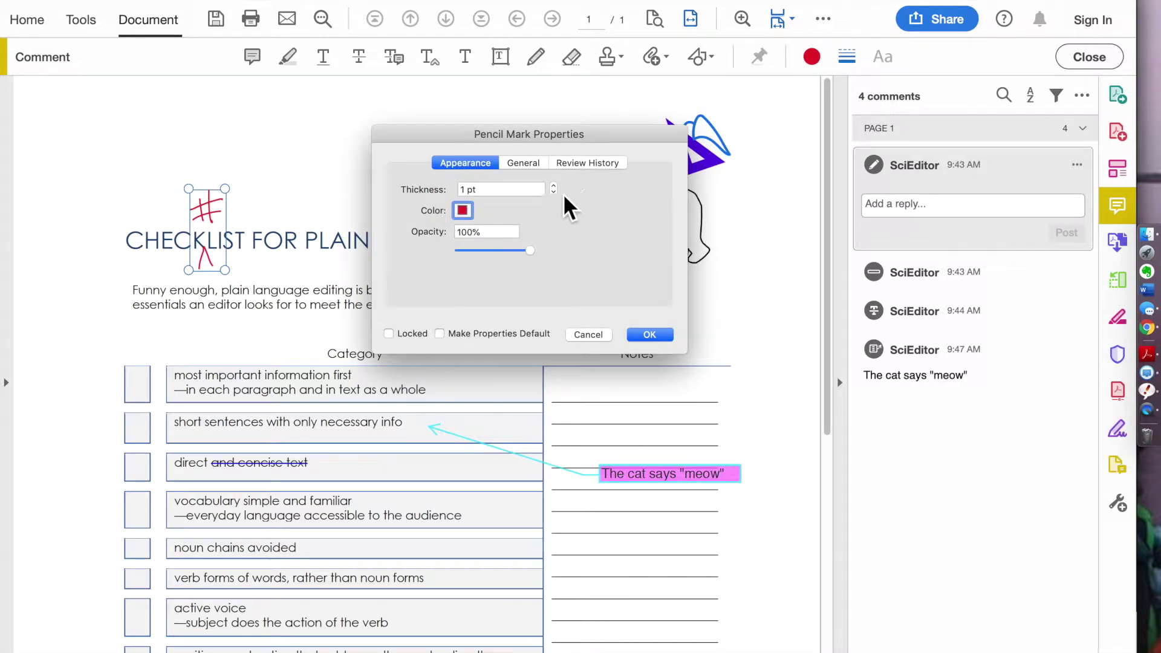
# Set the pencil mark's thickness to 3 pt and its opacity to 38%, and apply the changes
pyautogui.click(554, 186)
pyautogui.click(553, 186)
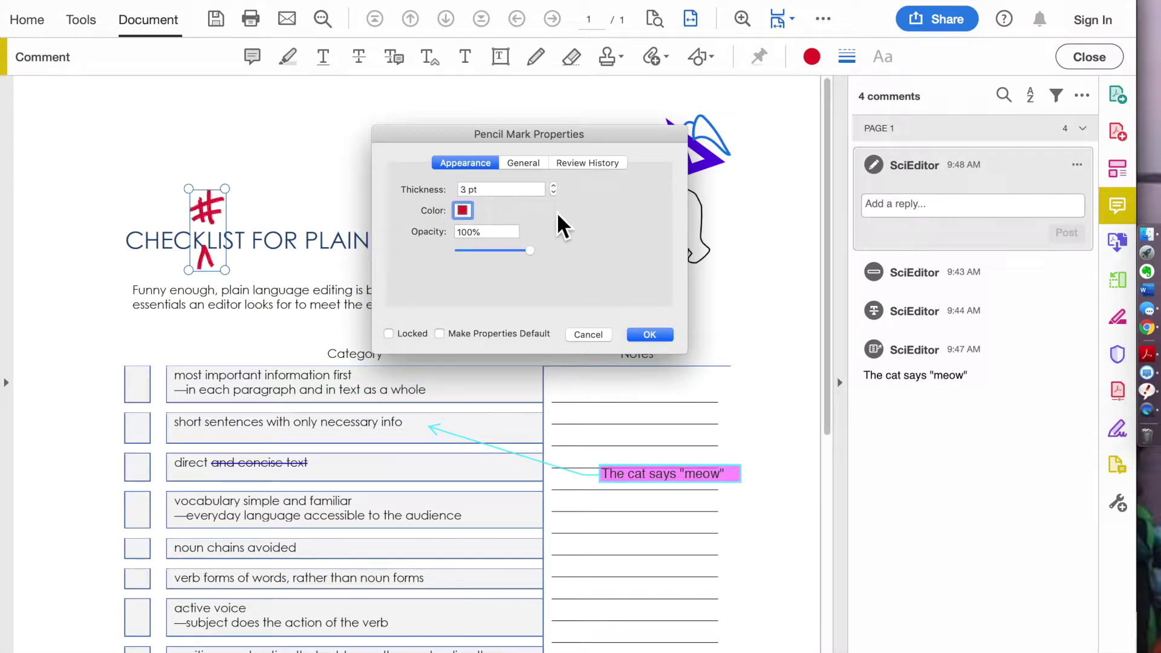
pyautogui.moveTo(531, 251); pyautogui.dragTo(486, 252)
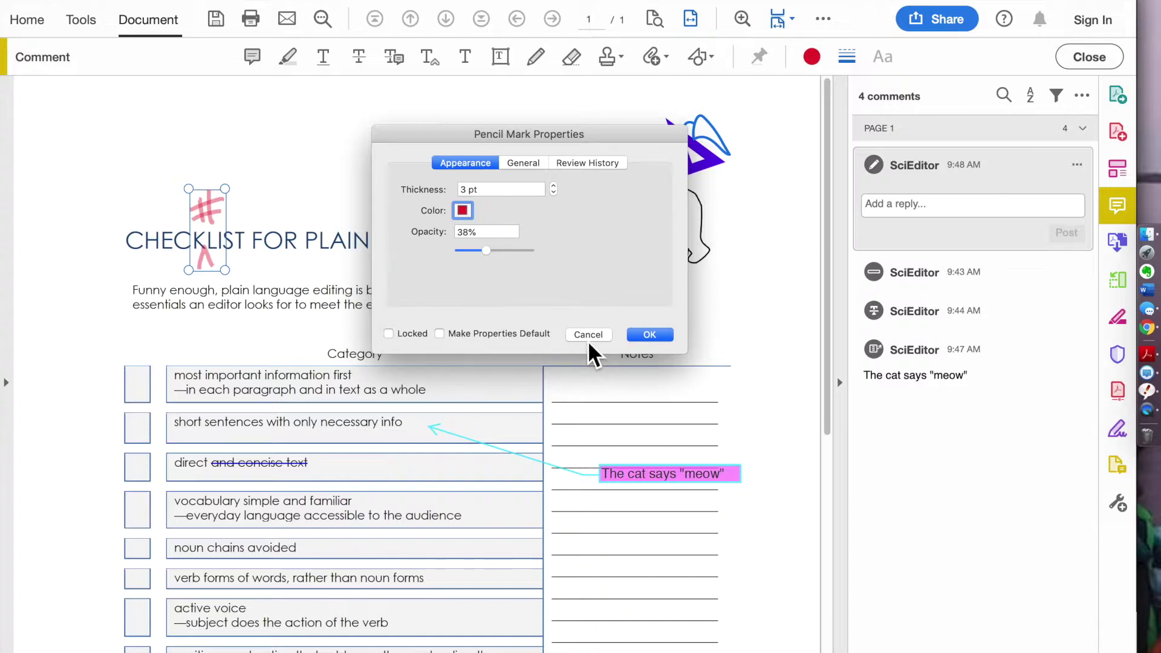
pyautogui.click(658, 334)
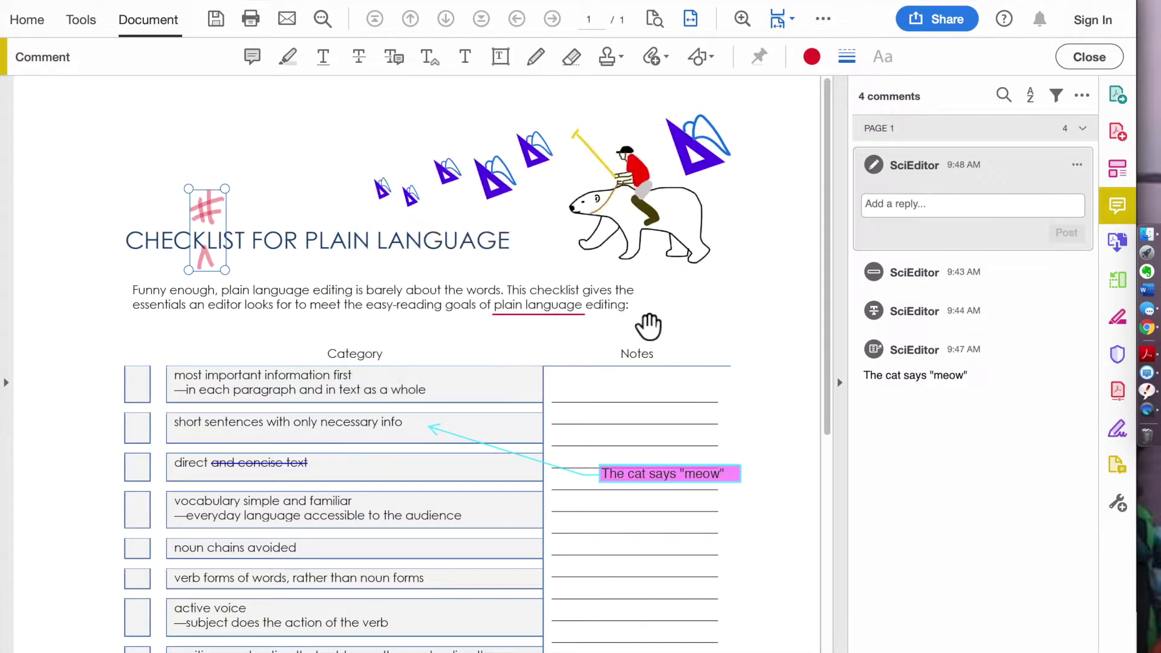
# Open the properties of the red line under "plain language" and look at the palettes for its line color
pyautogui.click(568, 312)
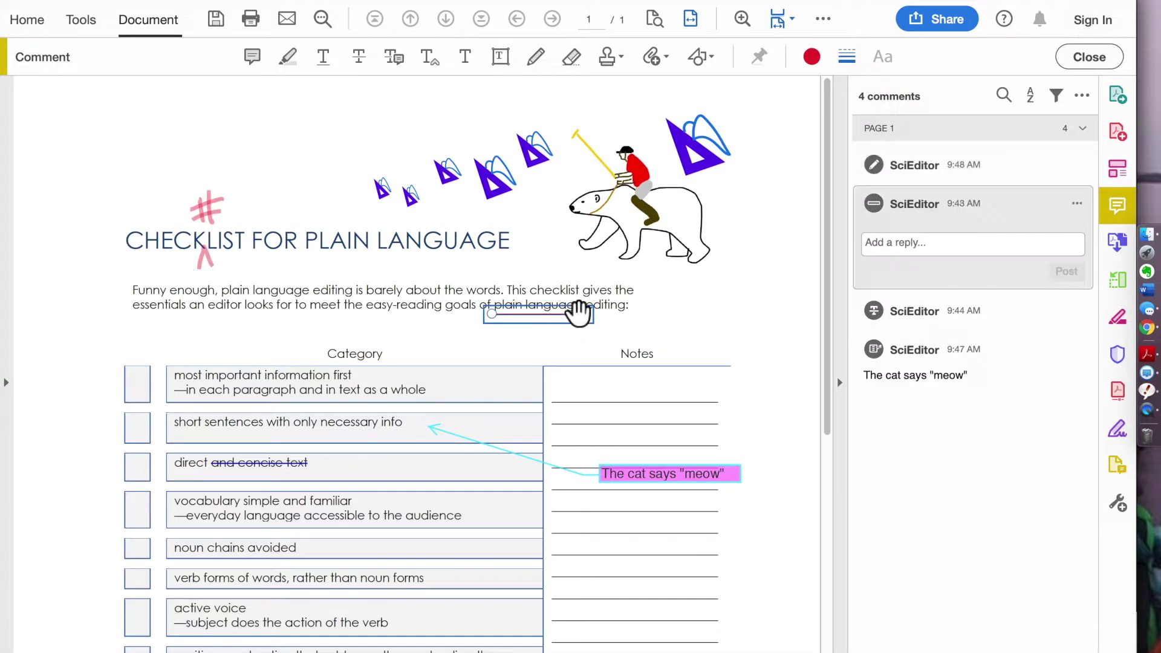
pyautogui.rightClick(552, 320)
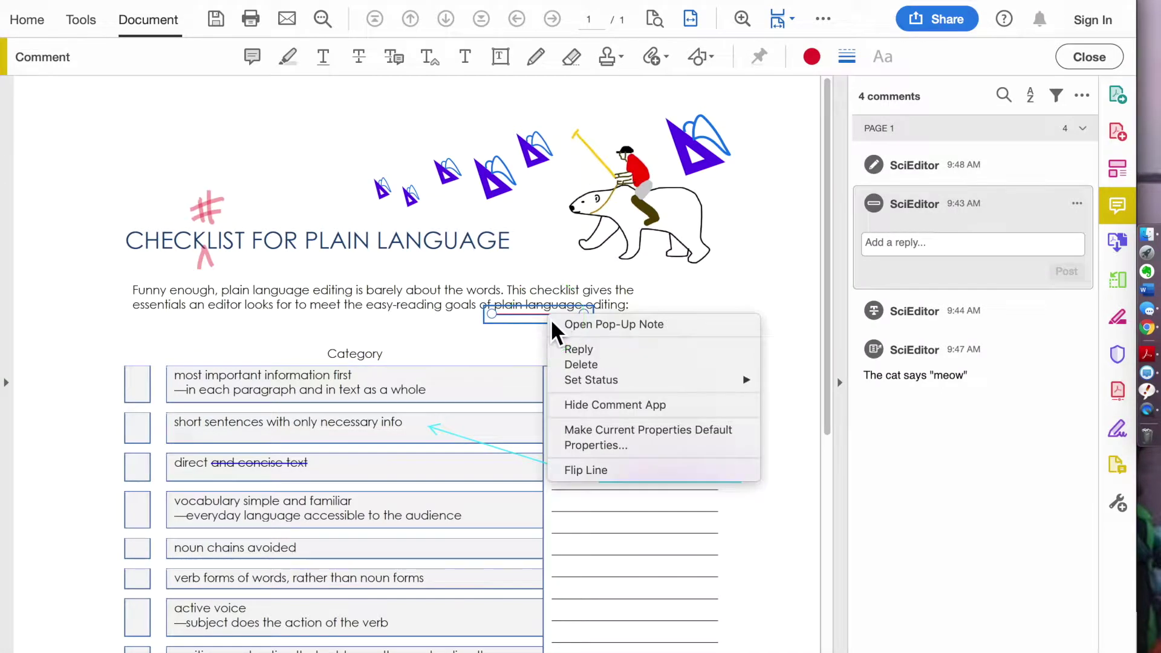
pyautogui.click(641, 444)
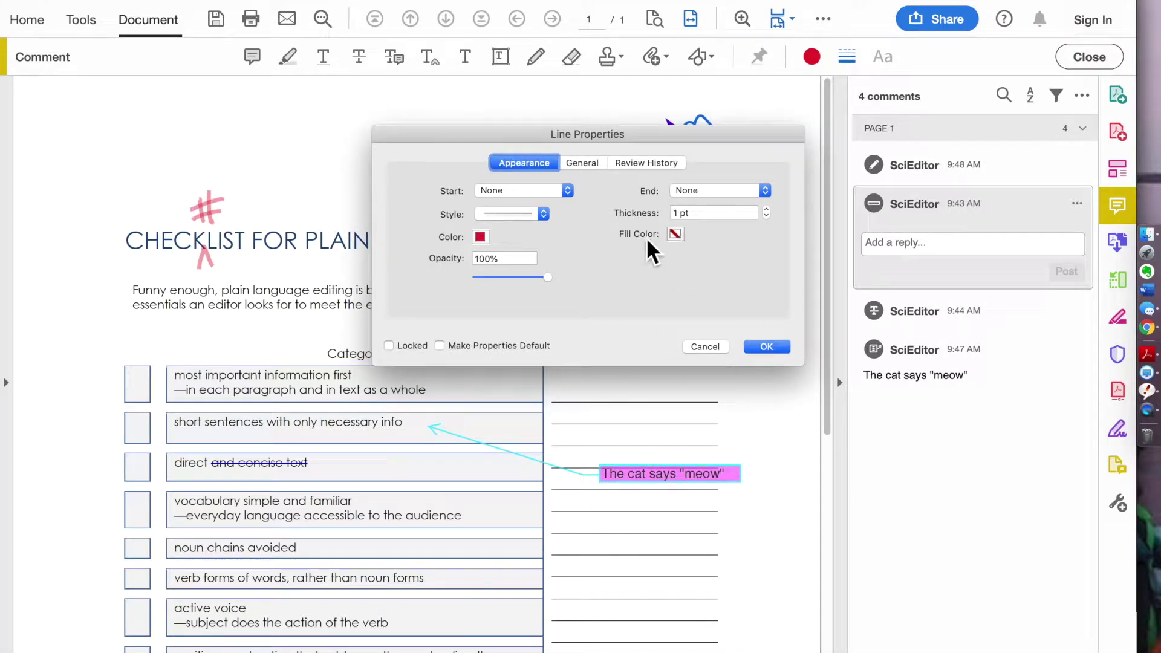
pyautogui.click(484, 242)
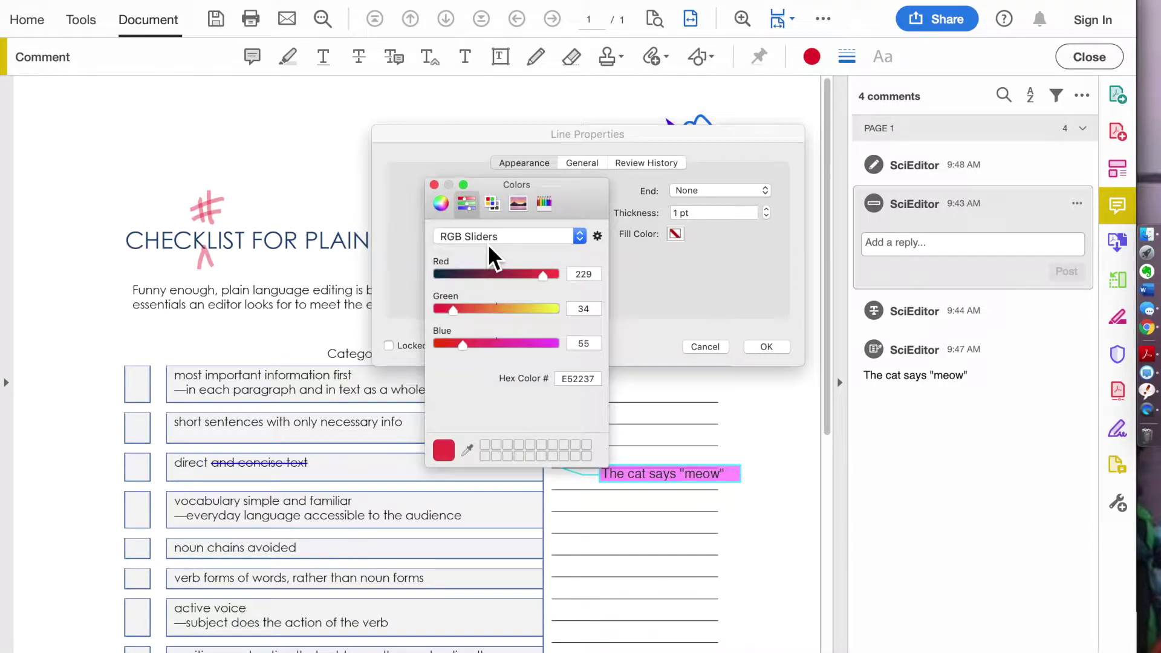
pyautogui.click(493, 204)
pyautogui.click(435, 185)
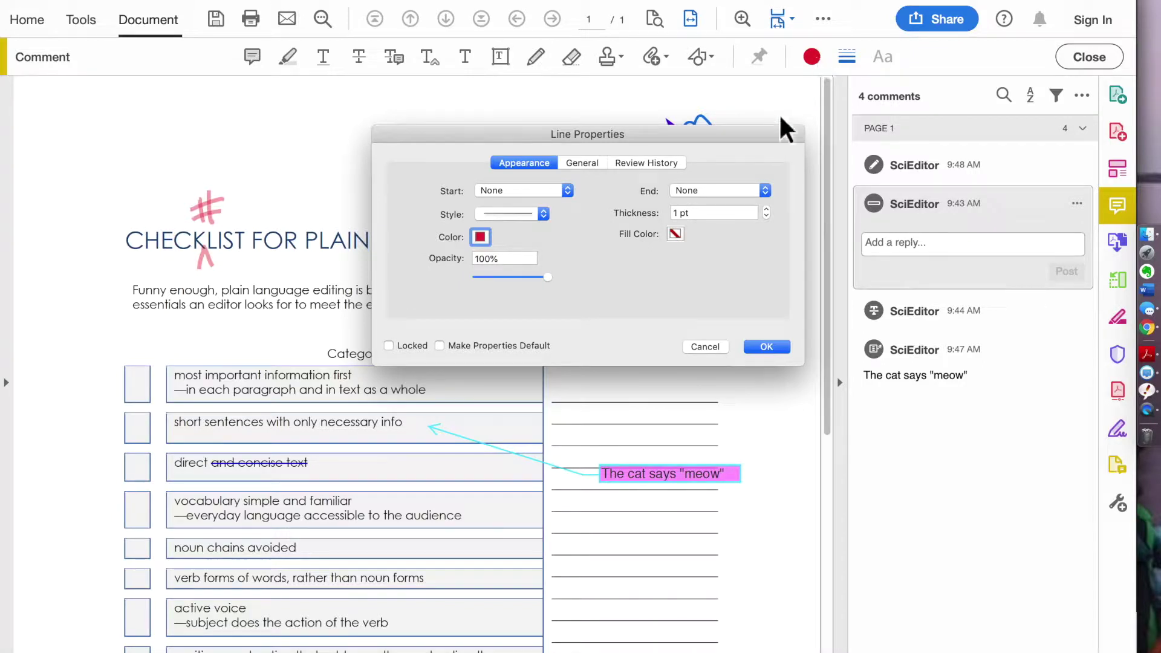
# Try to set the fill color of the line under "plain language" to Purple
pyautogui.click(675, 234)
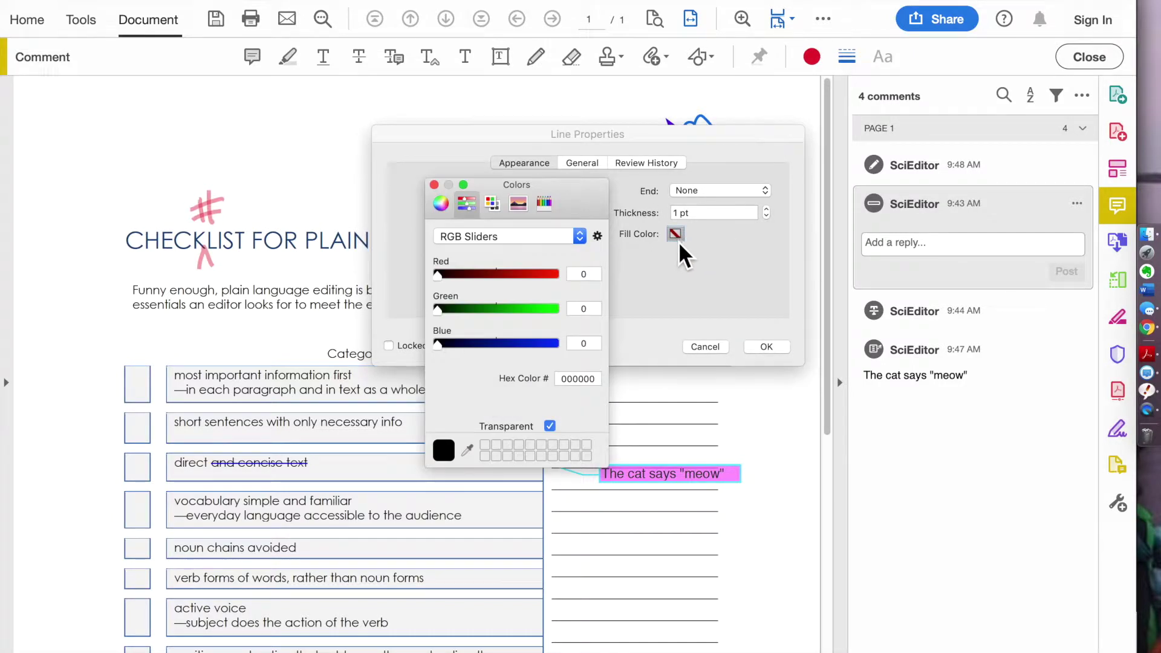
pyautogui.click(492, 203)
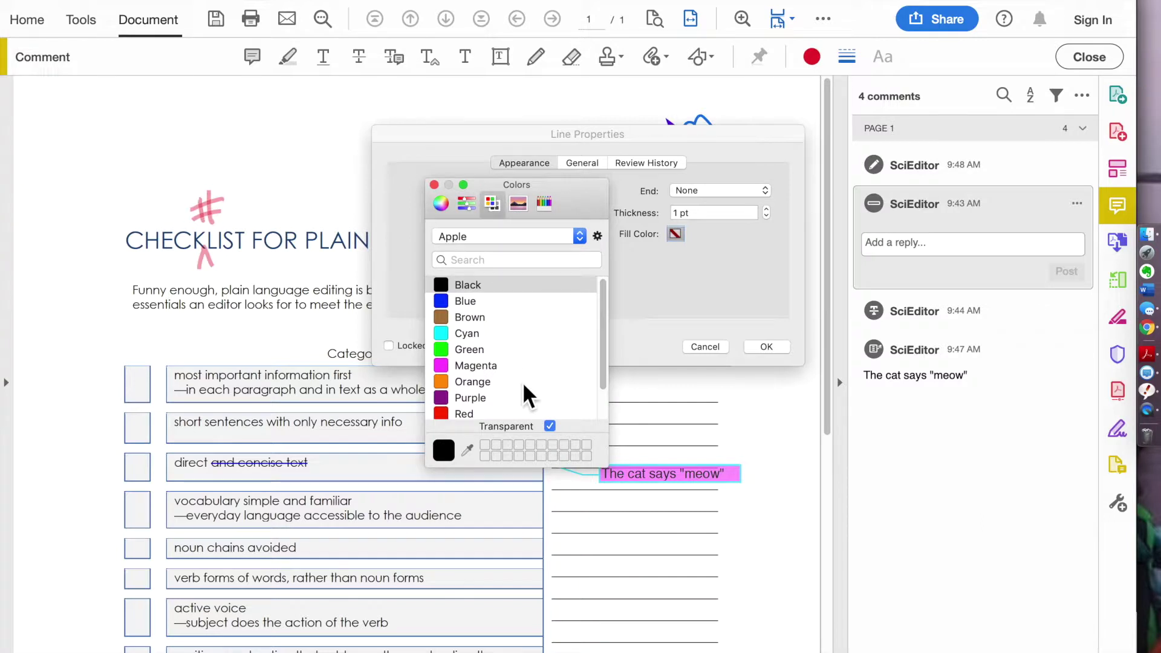
pyautogui.click(487, 399)
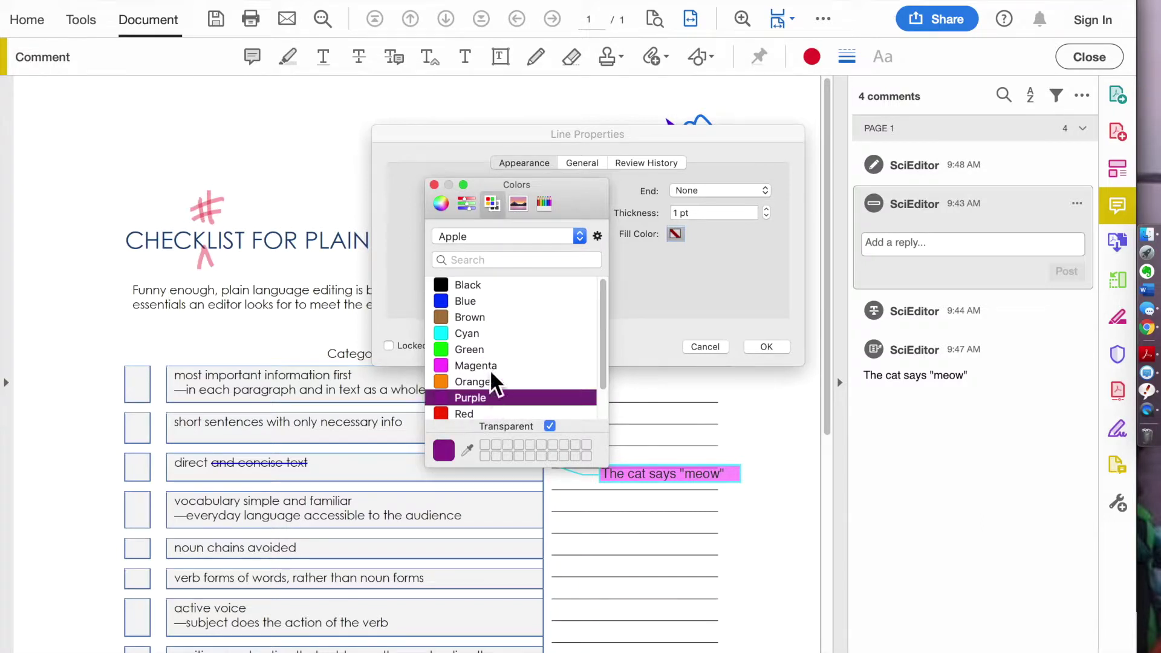
pyautogui.click(434, 185)
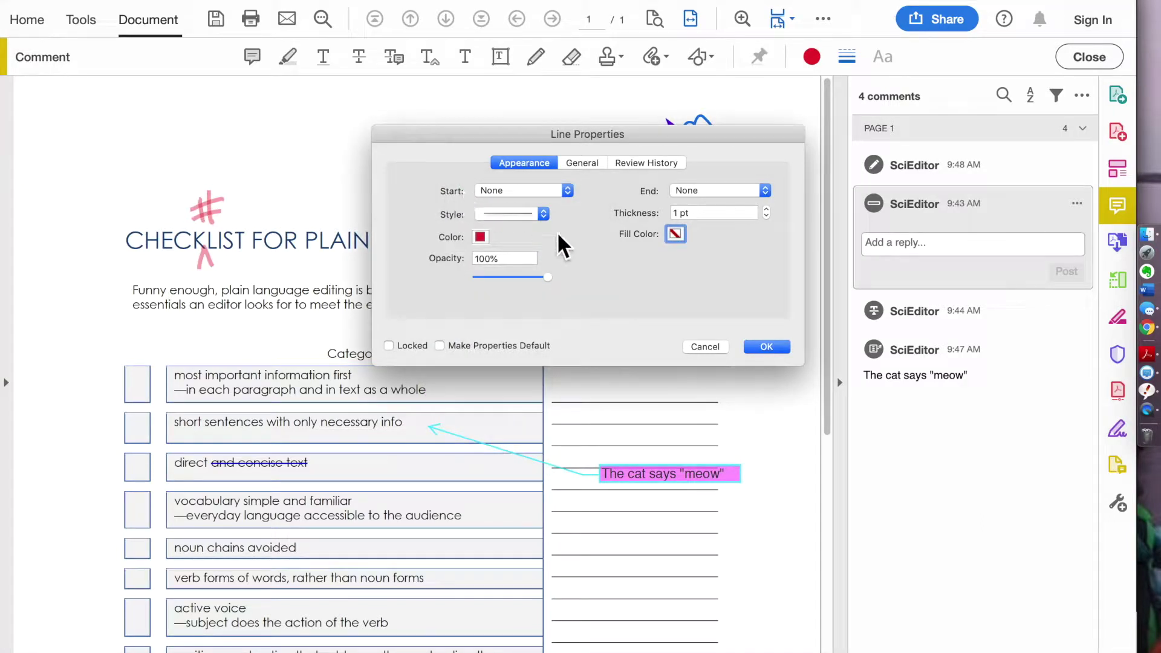
# Move the Line Properties dialog clear of the underline, try the Open style for its start, and set the start to Round
pyautogui.moveTo(750, 138); pyautogui.dragTo(709, 354)
pyautogui.click(527, 406)
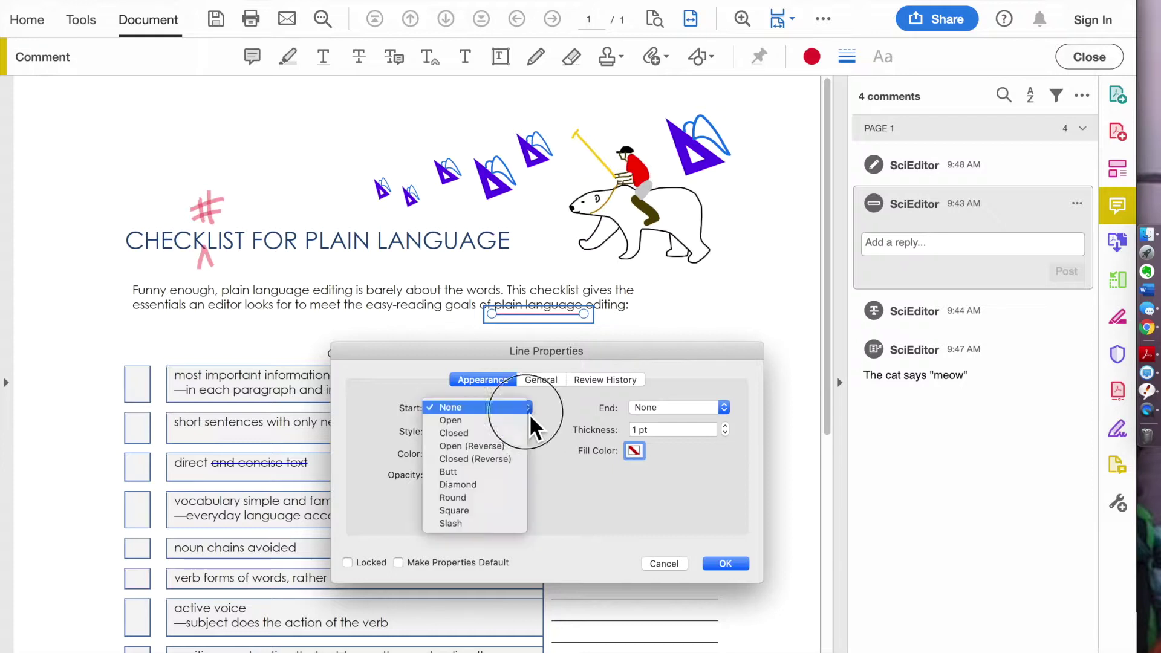
pyautogui.click(521, 422)
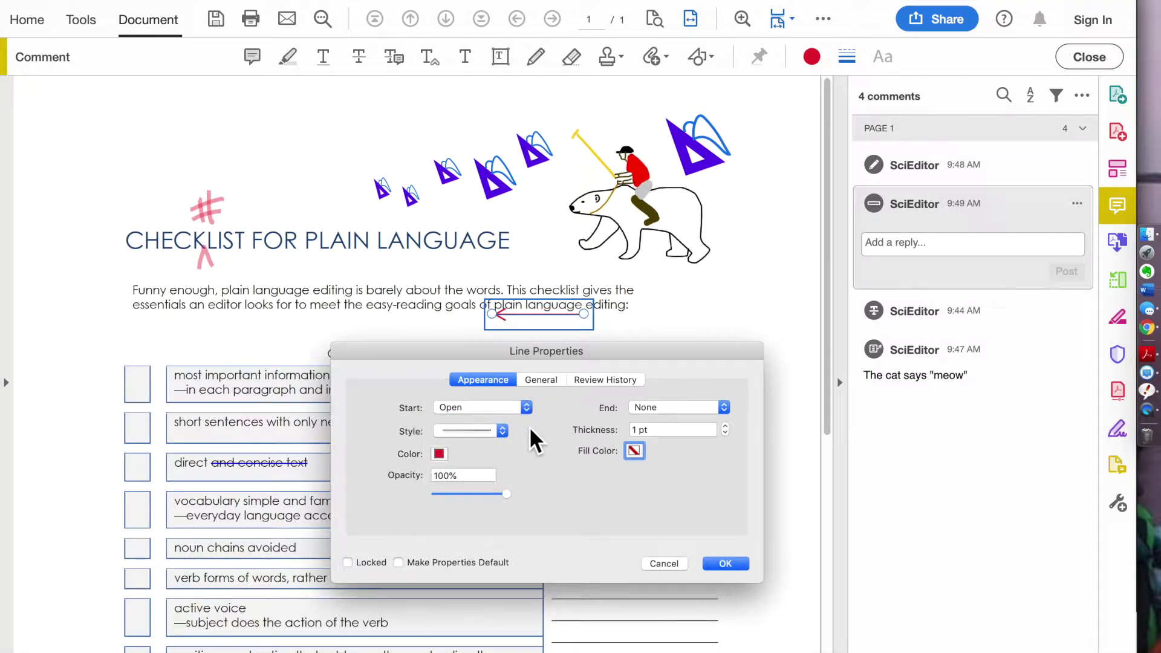
pyautogui.click(527, 409)
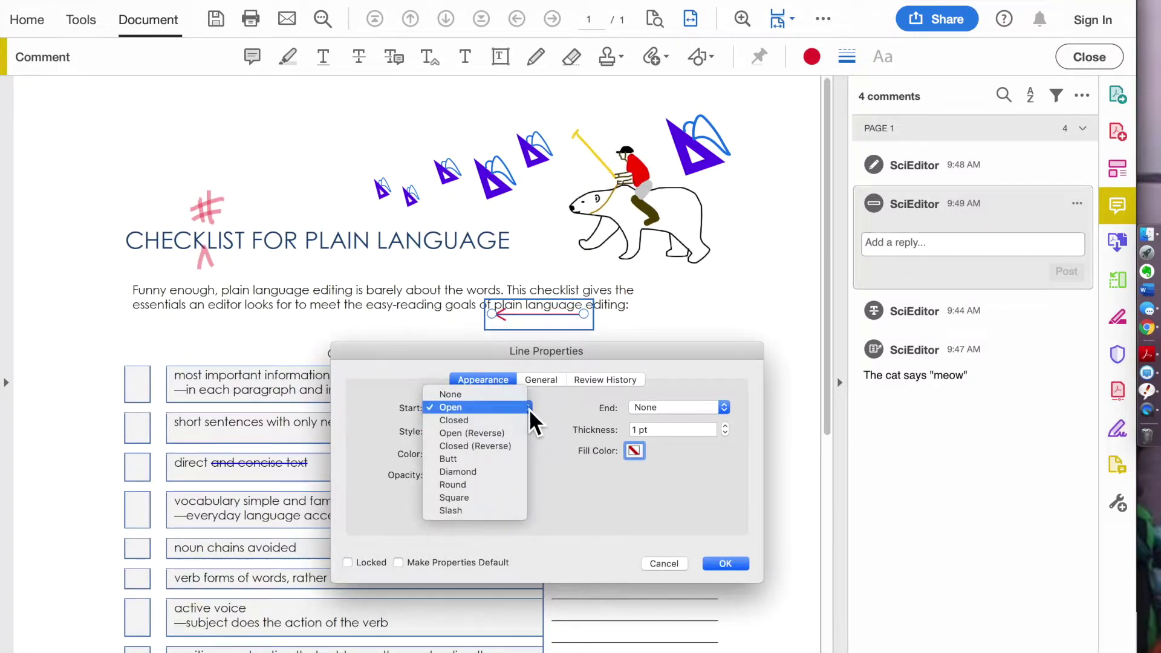
pyautogui.click(523, 482)
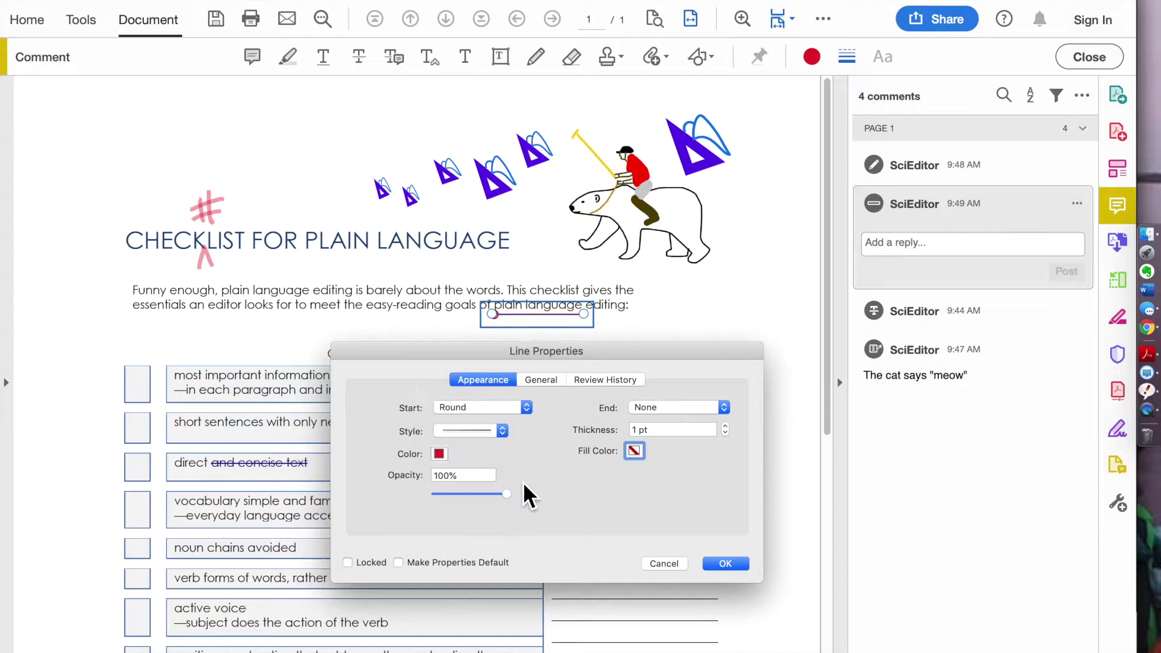
# Set the end of the line under "plain language" to Square and its style to the short-dashed pattern
pyautogui.click(729, 408)
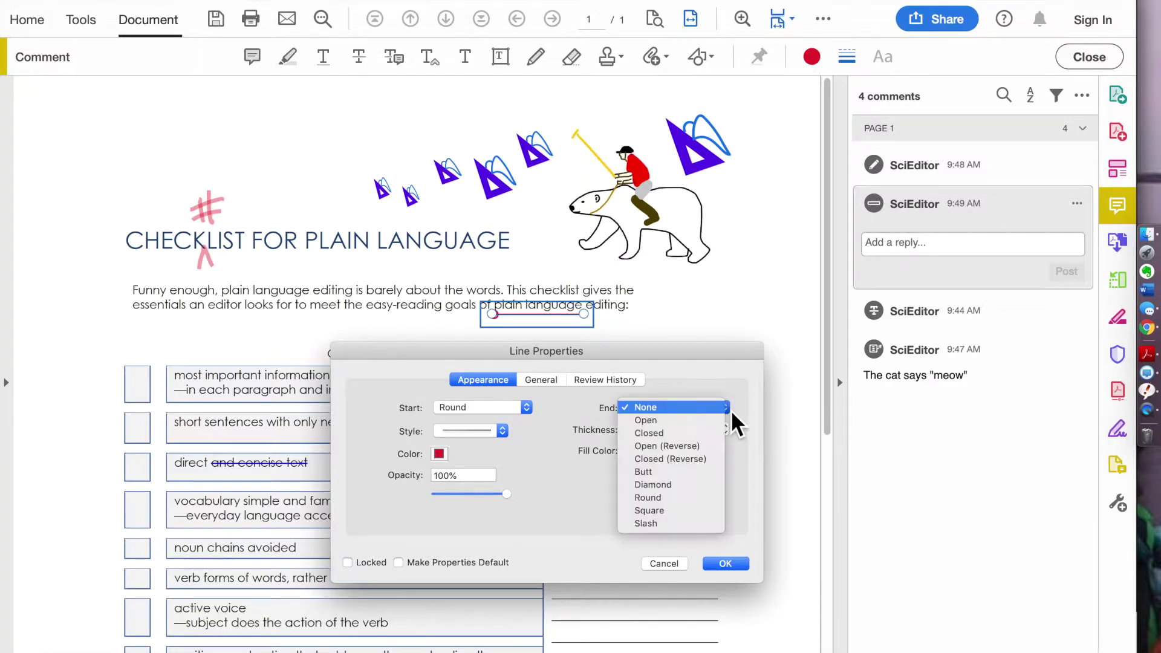
pyautogui.click(717, 509)
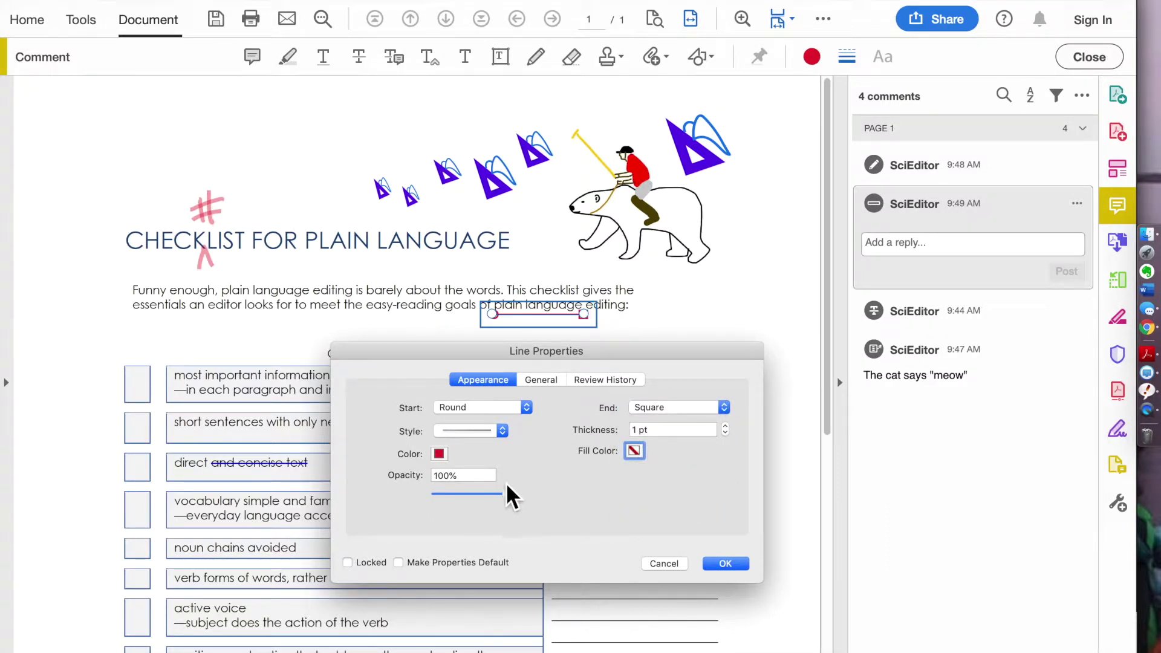
pyautogui.click(502, 431)
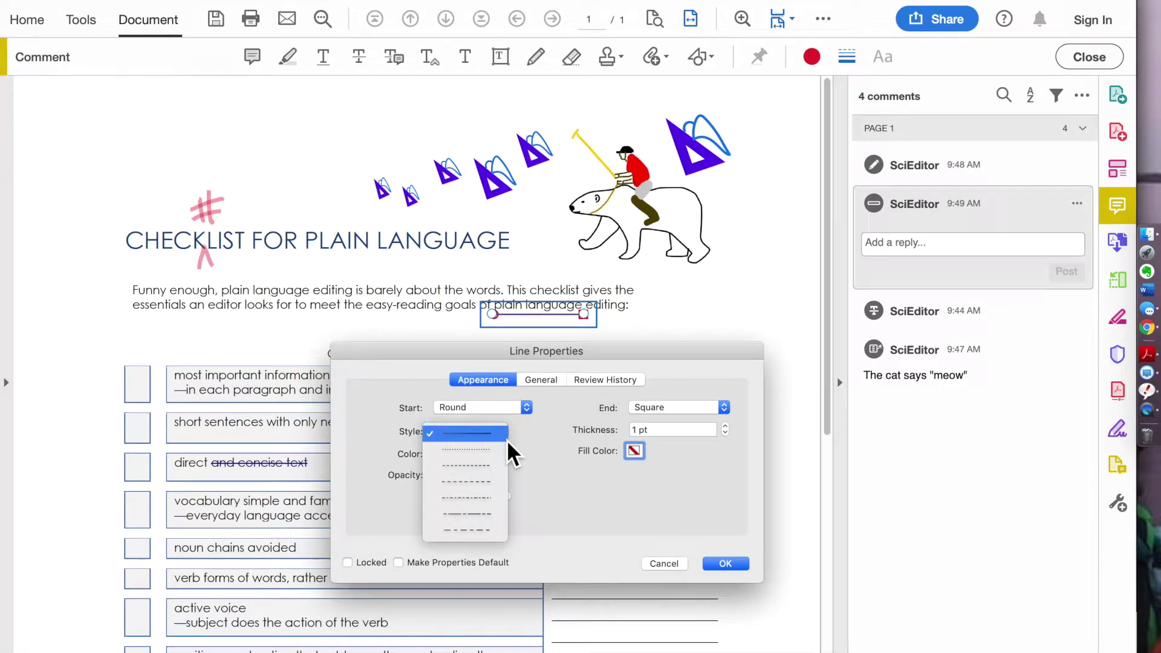
pyautogui.click(502, 466)
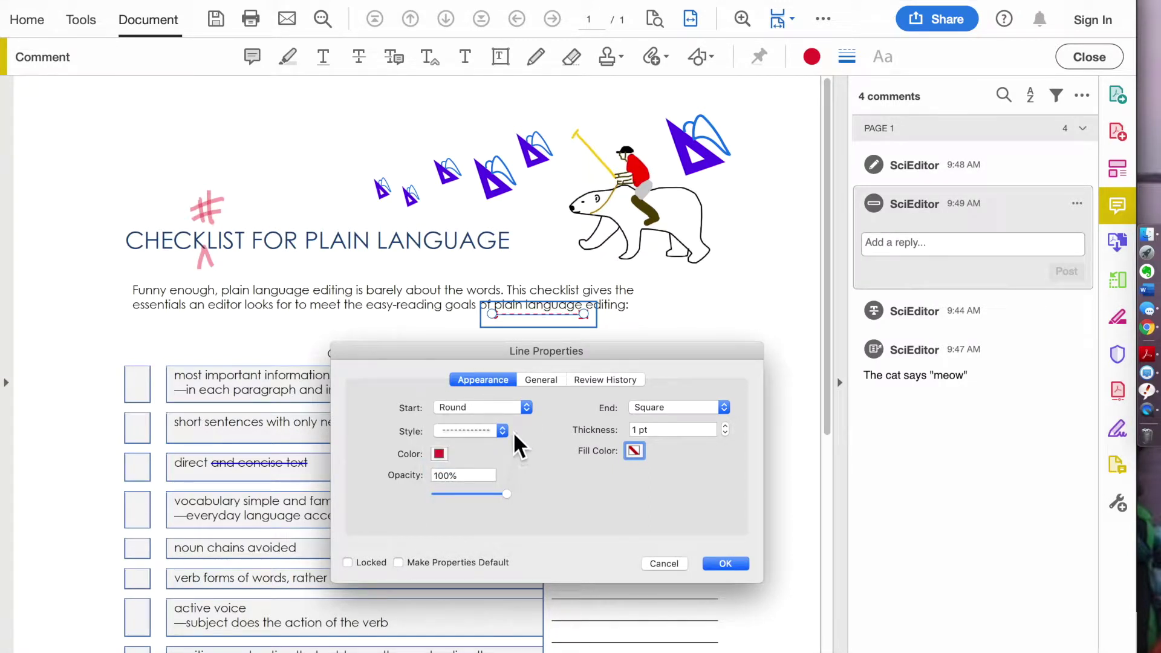
# Set the thickness of the line under "plain language" to 2 pt and apply its properties
pyautogui.click(504, 432)
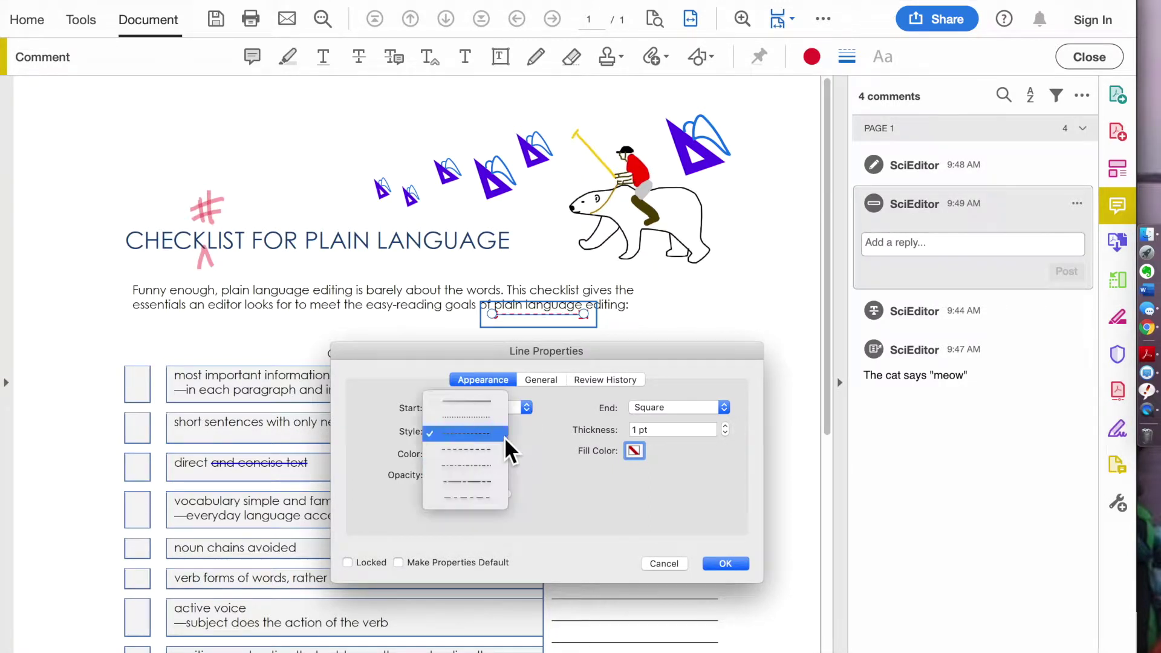
pyautogui.click(564, 477)
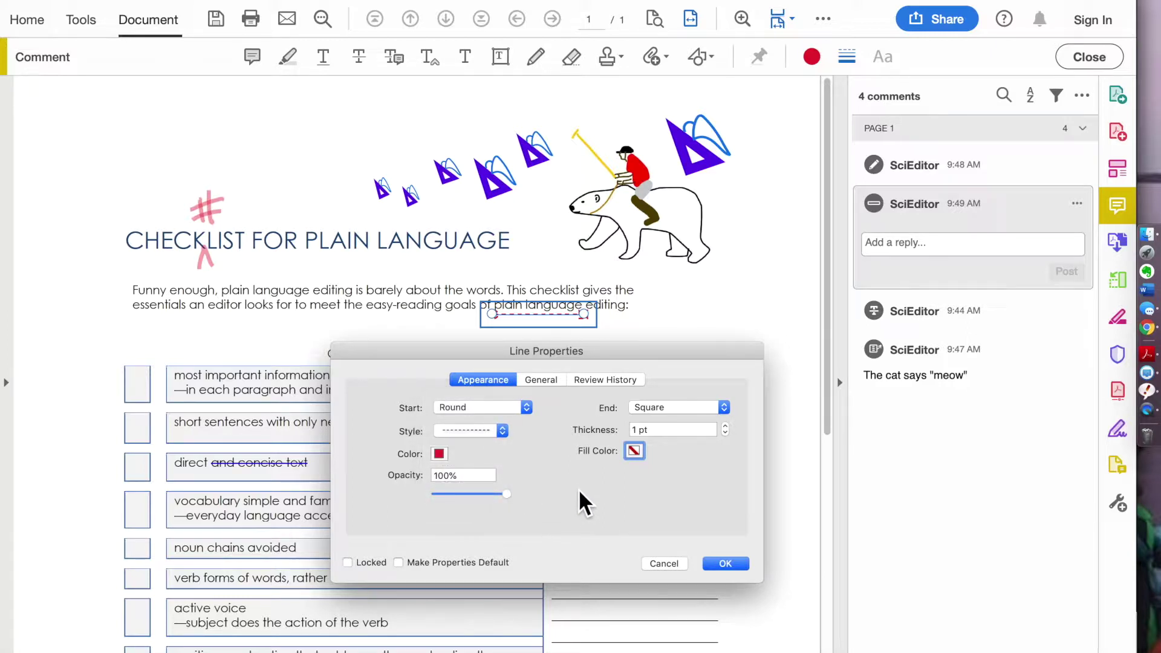
pyautogui.click(726, 427)
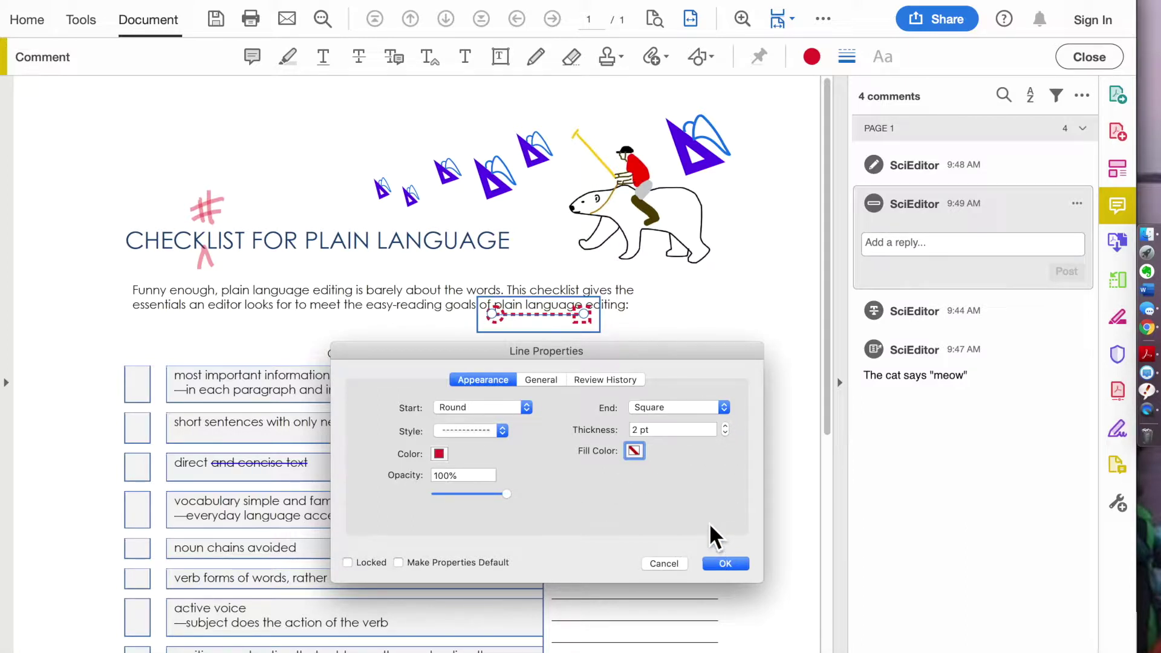
pyautogui.click(724, 565)
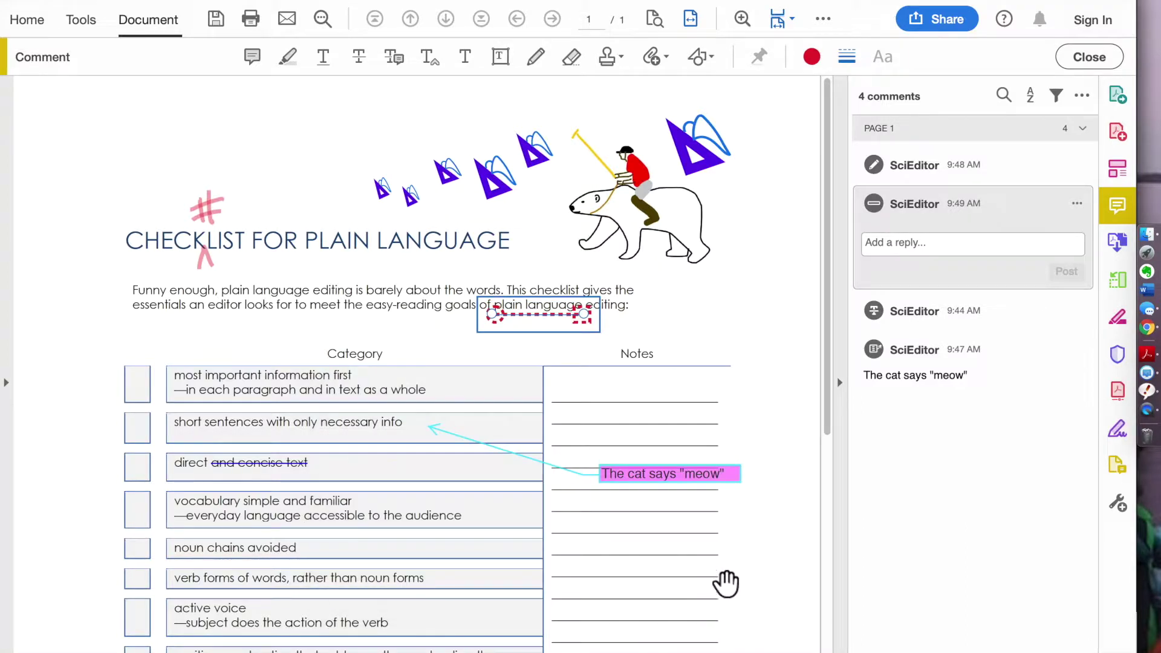
# Try bright green as the color of the strikethrough on "and concise text", and return it to blue
pyautogui.click(292, 470)
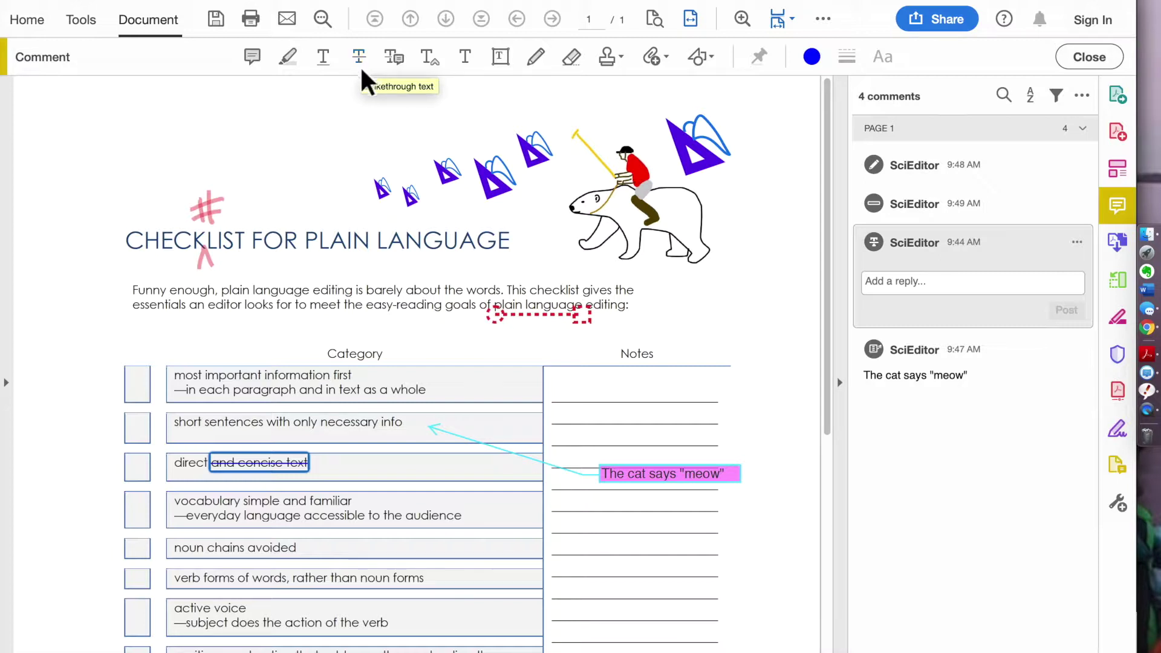
pyautogui.click(816, 58)
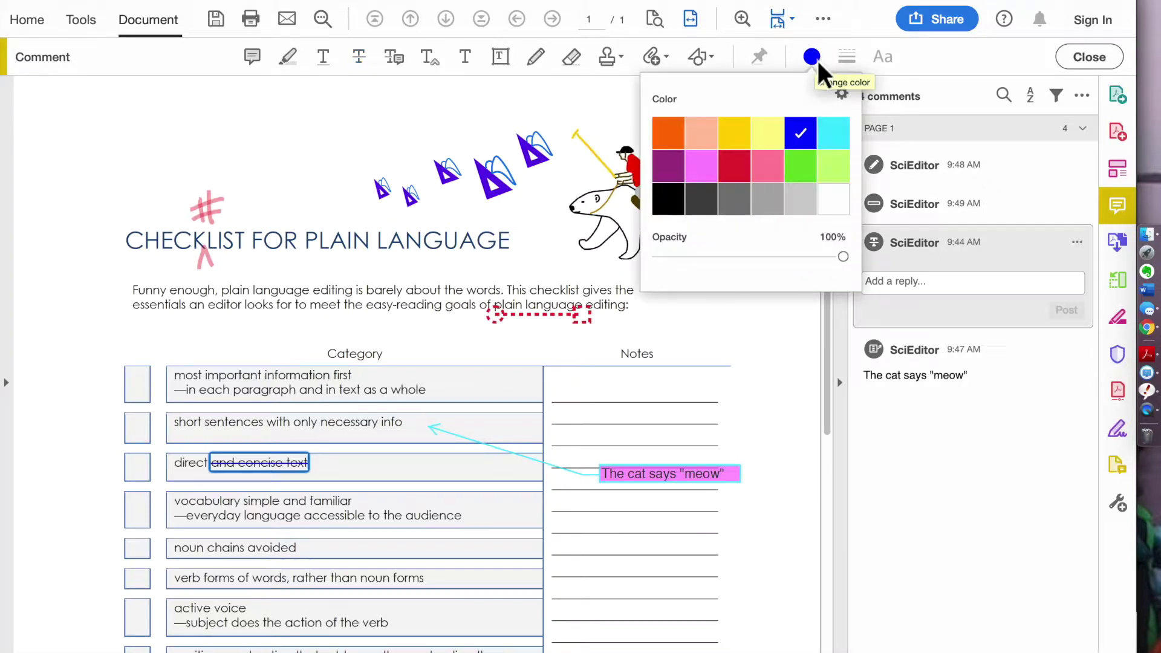
pyautogui.click(707, 170)
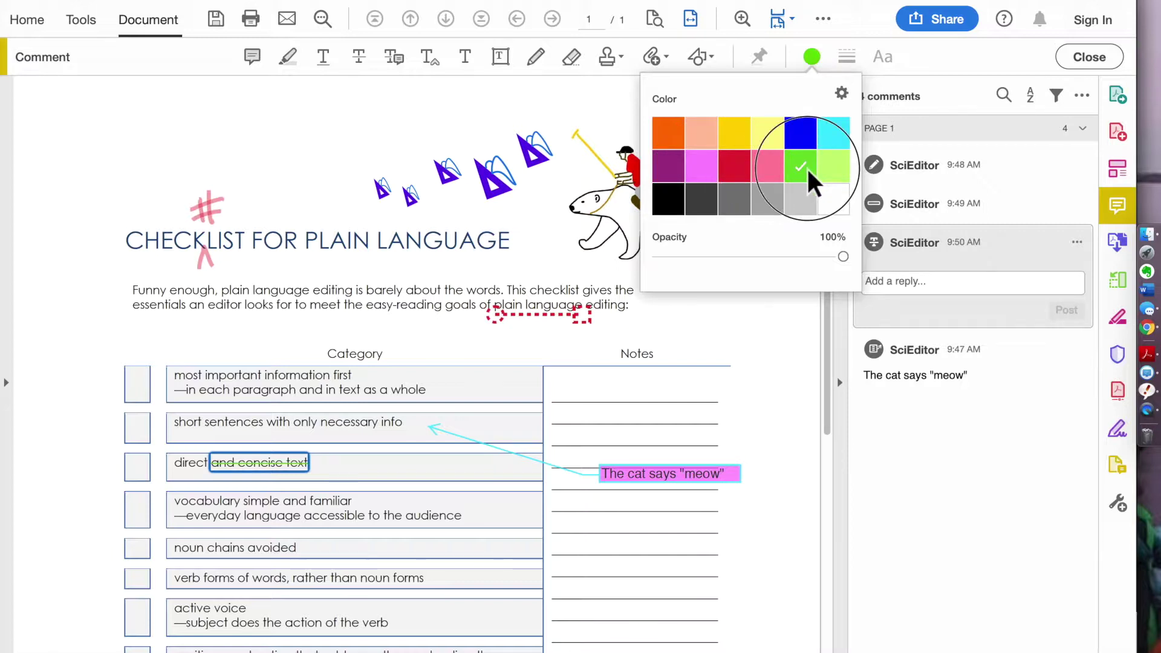
pyautogui.click(810, 137)
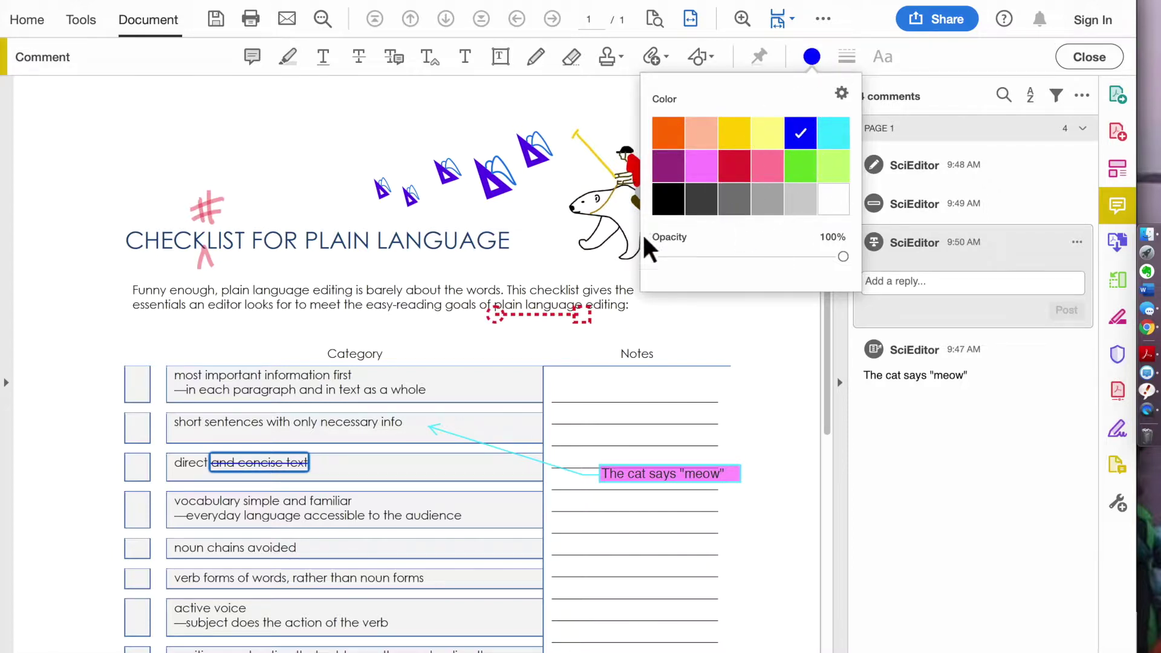
pyautogui.click(334, 426)
# Show the properties bar for the strikethrough on "and concise text" and set its color to orange-red with 60% opacity
pyautogui.click(302, 464)
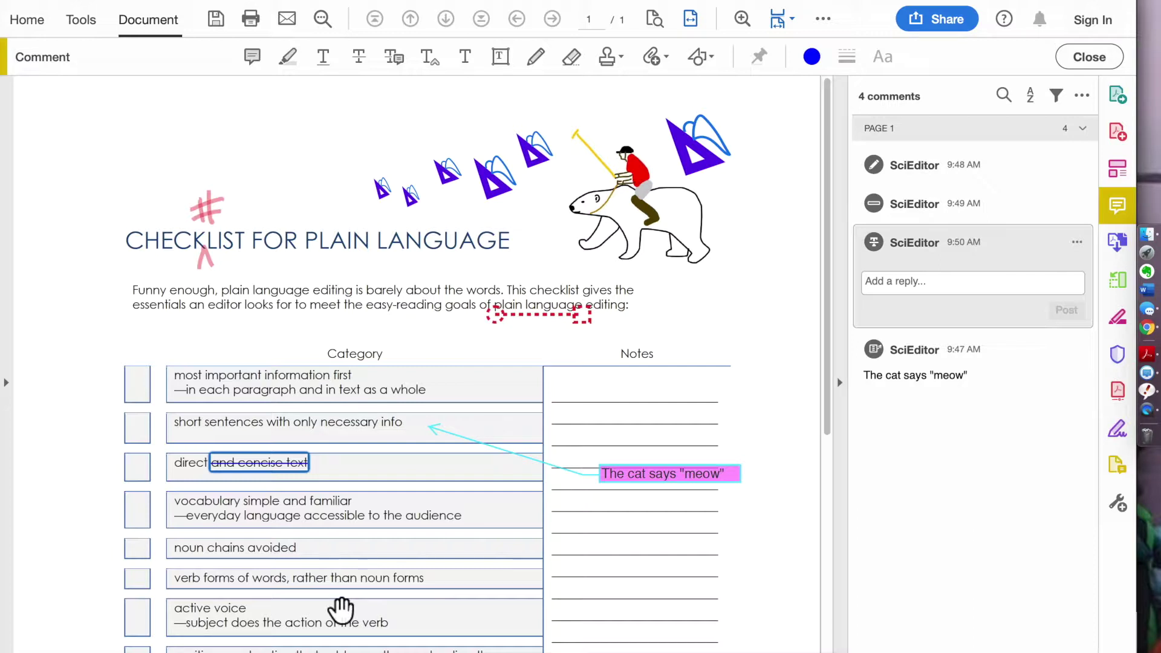
pyautogui.press('super+e')
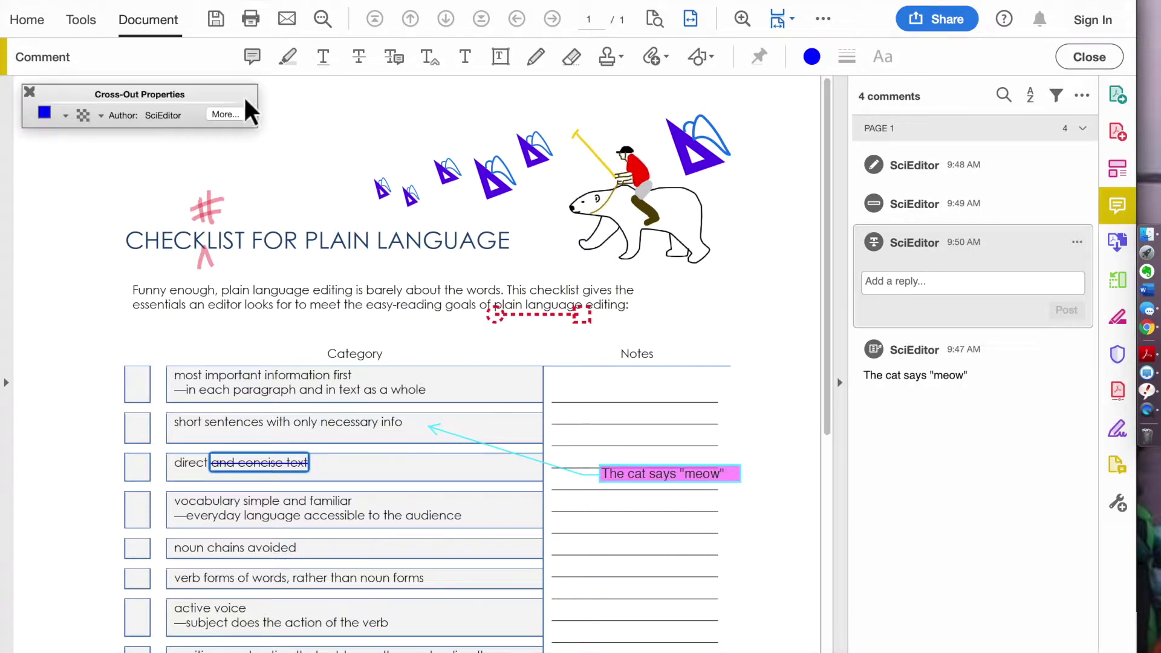
pyautogui.moveTo(254, 94); pyautogui.dragTo(298, 99)
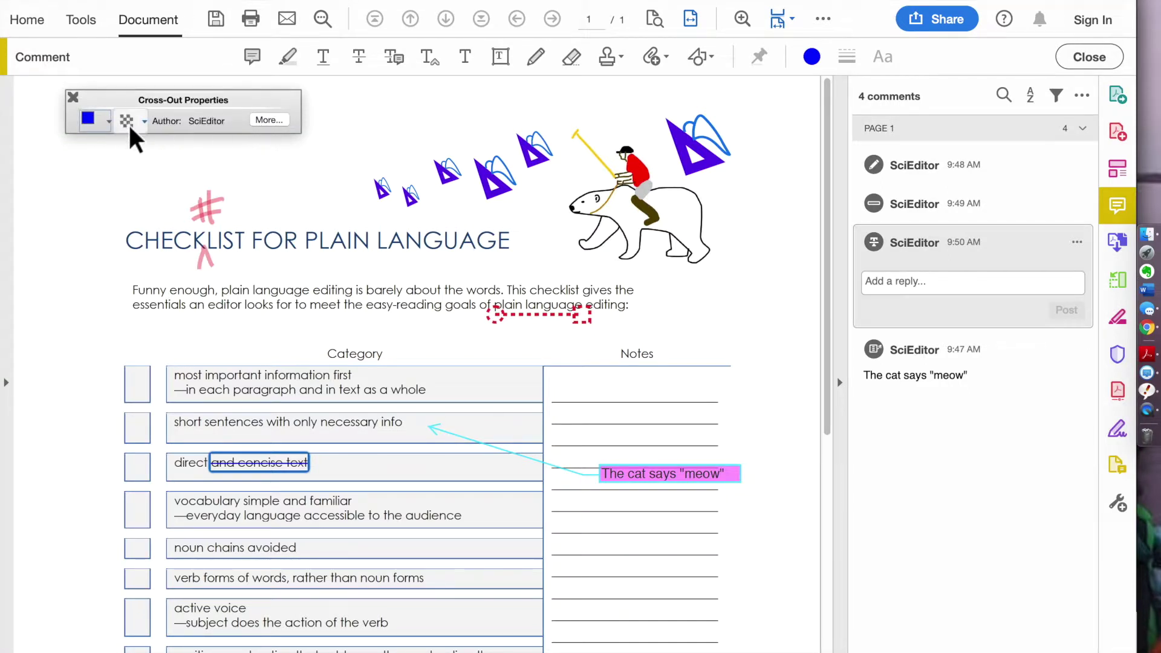
pyautogui.click(109, 121)
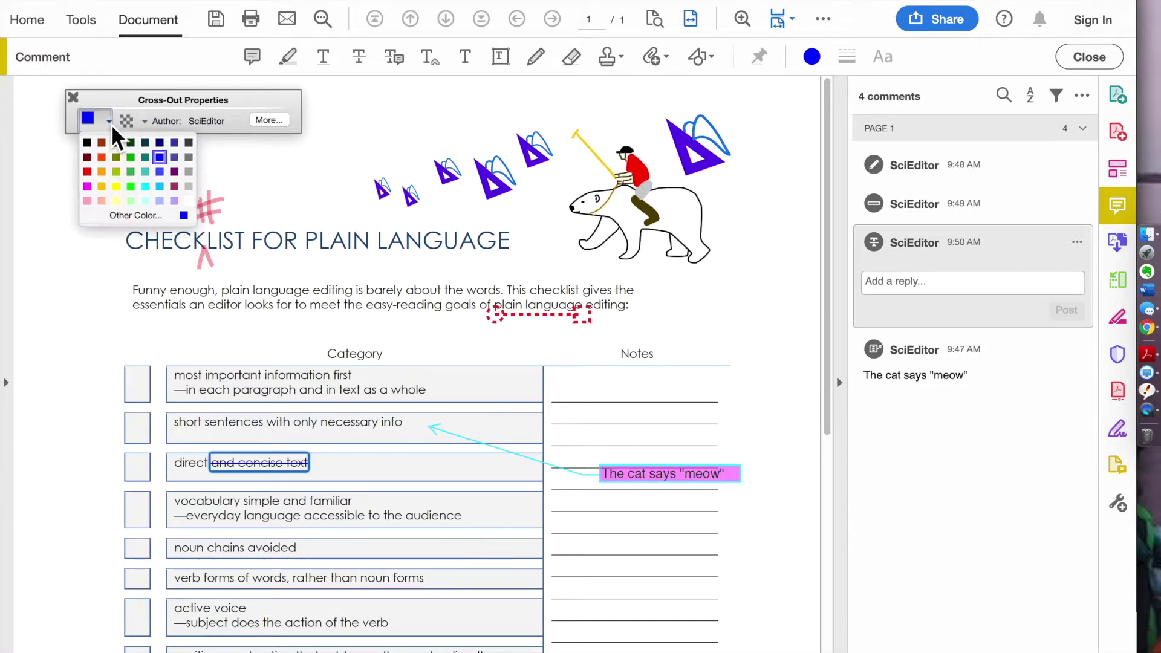
pyautogui.click(106, 158)
pyautogui.click(143, 119)
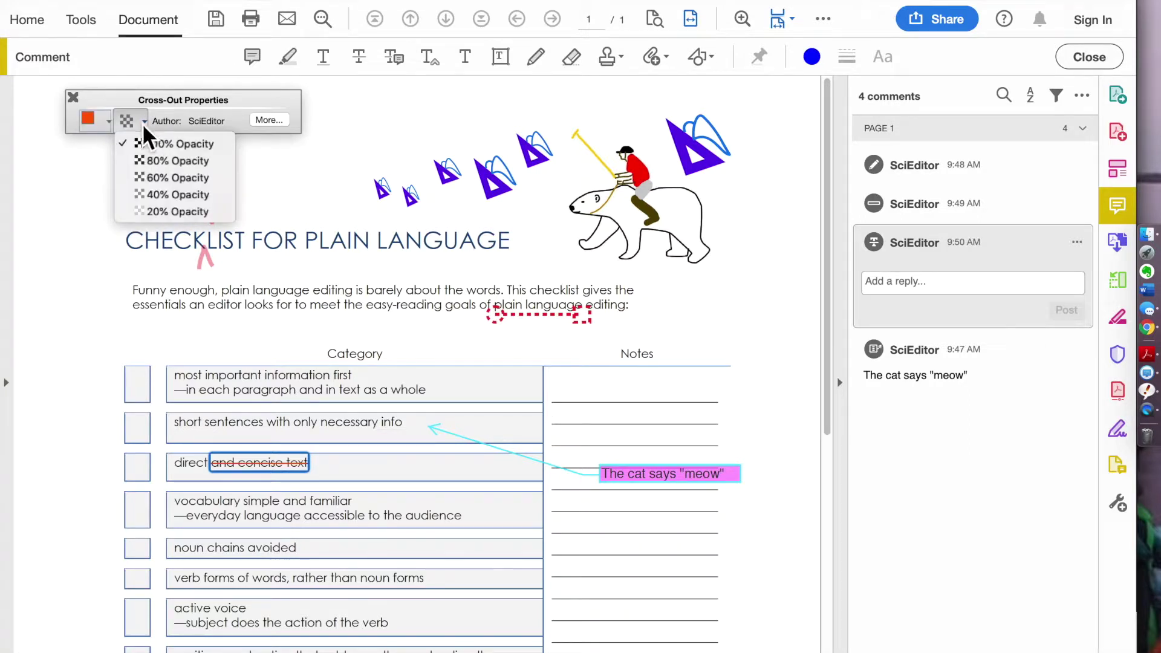
pyautogui.click(196, 178)
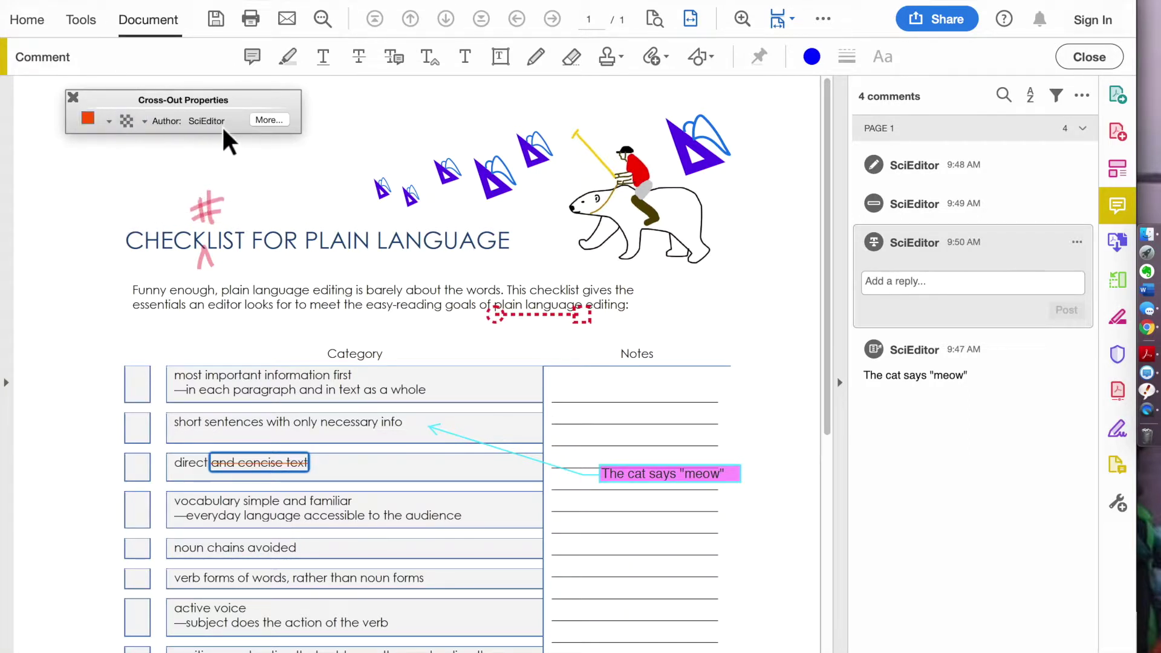
# Set the border color of the callout "The cat says "meow"" to red and its fill color to orange
pyautogui.click(712, 480)
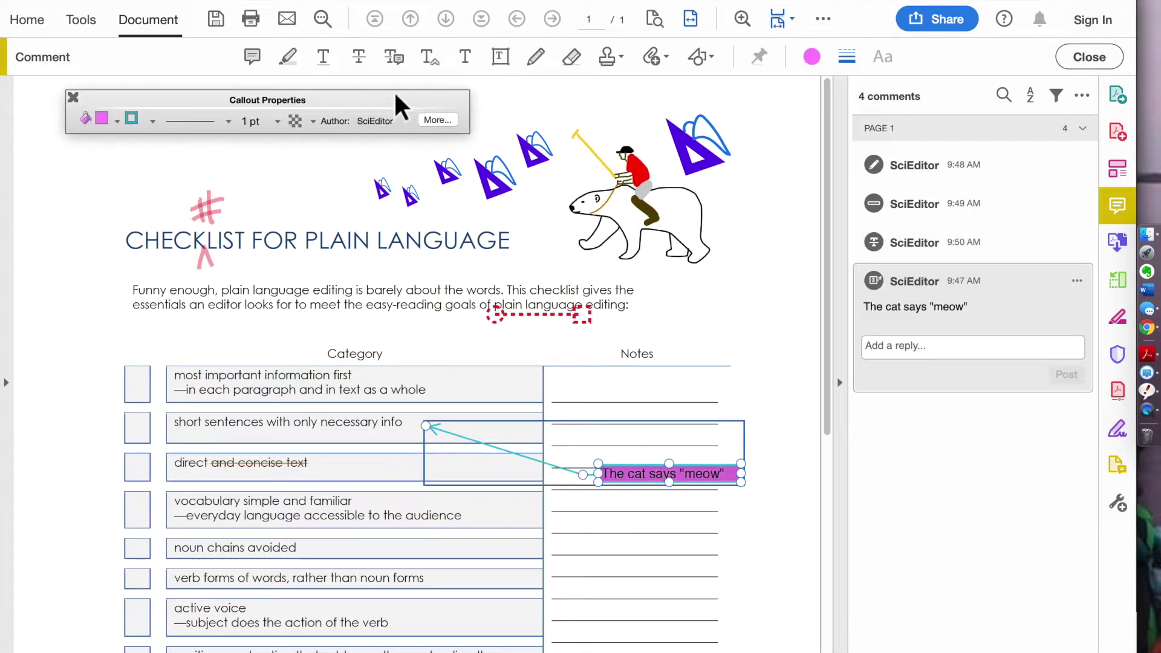
pyautogui.click(152, 122)
pyautogui.click(135, 173)
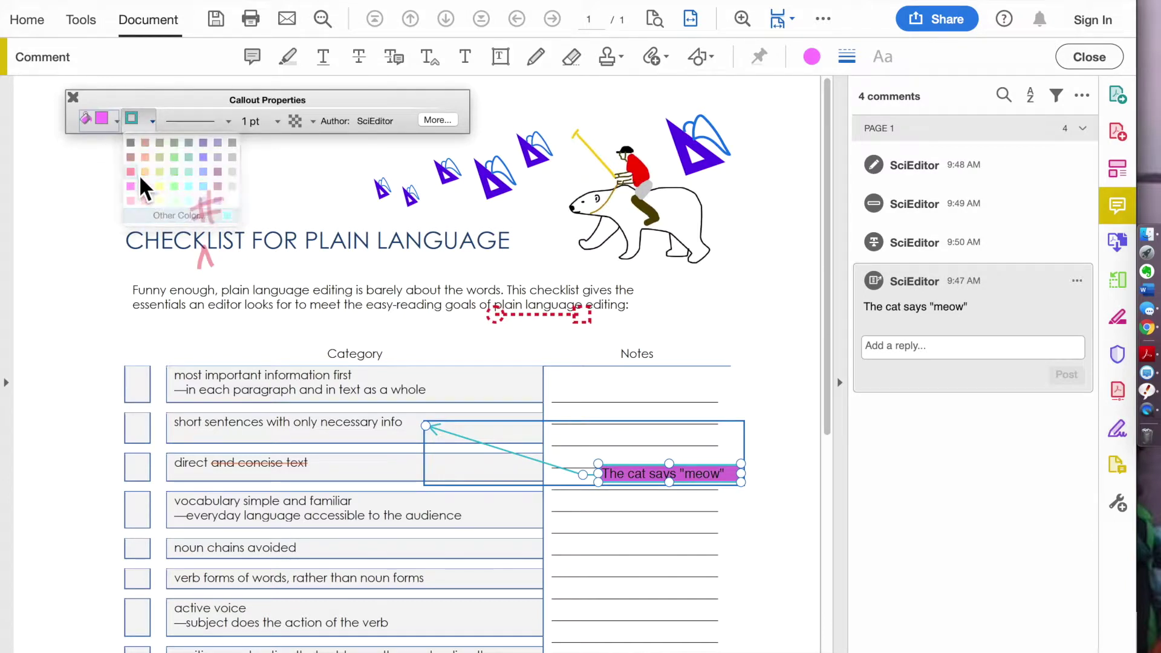
pyautogui.click(117, 122)
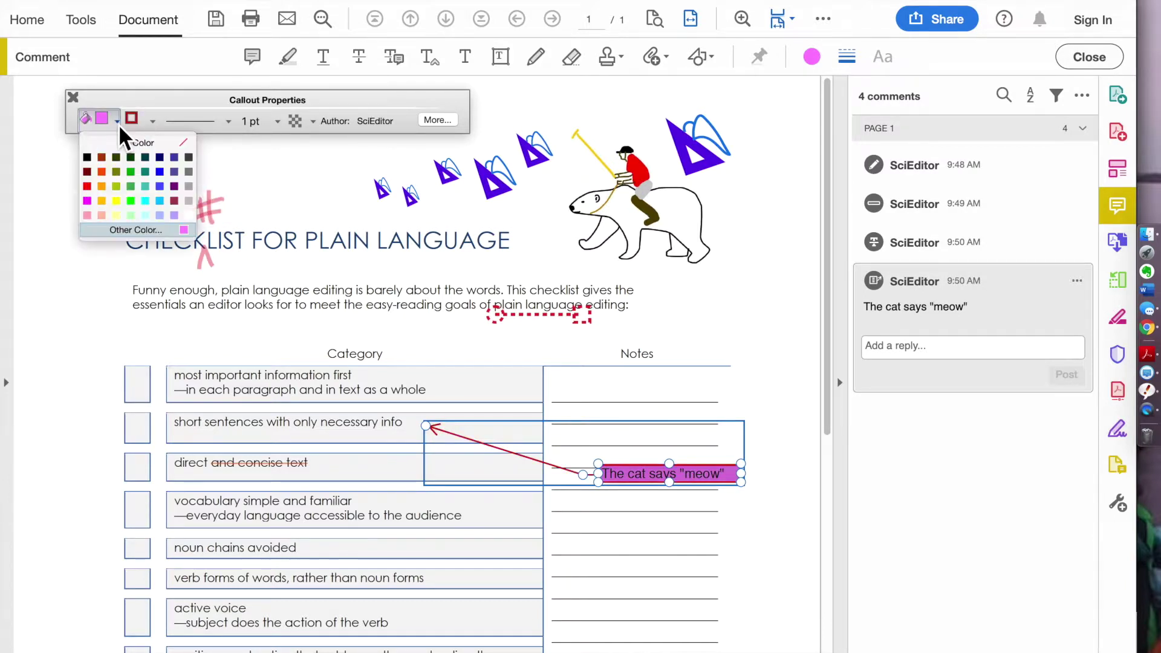
pyautogui.click(107, 188)
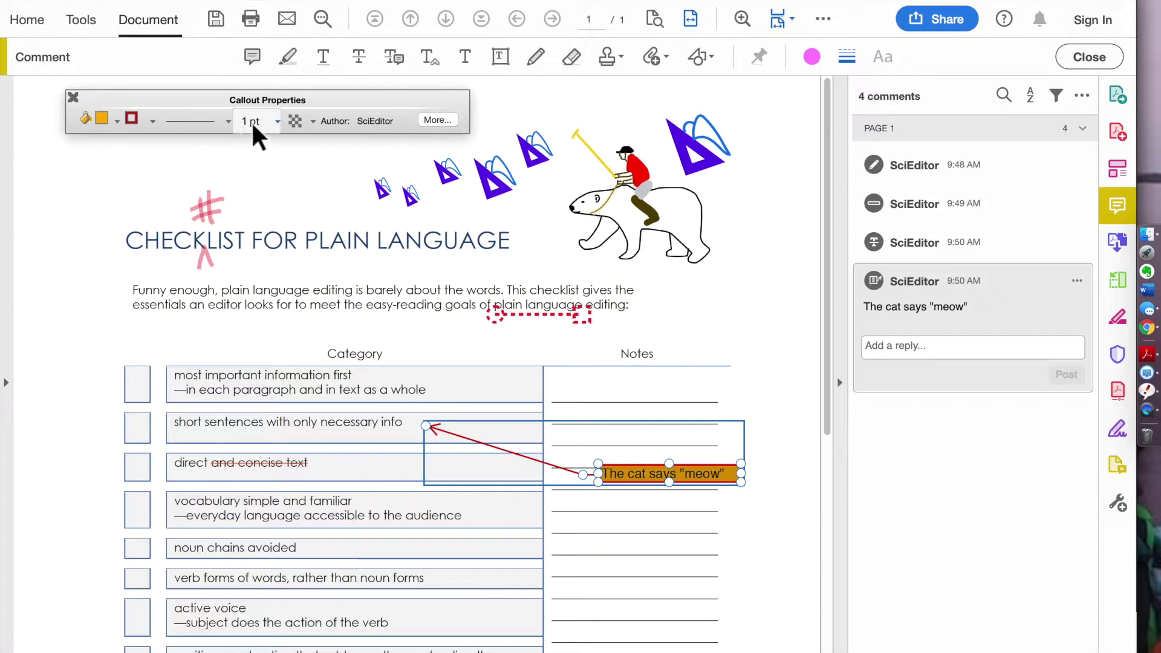
# Give the callout the larger cloud border style and a line thickness of 3 pt
pyautogui.click(228, 121)
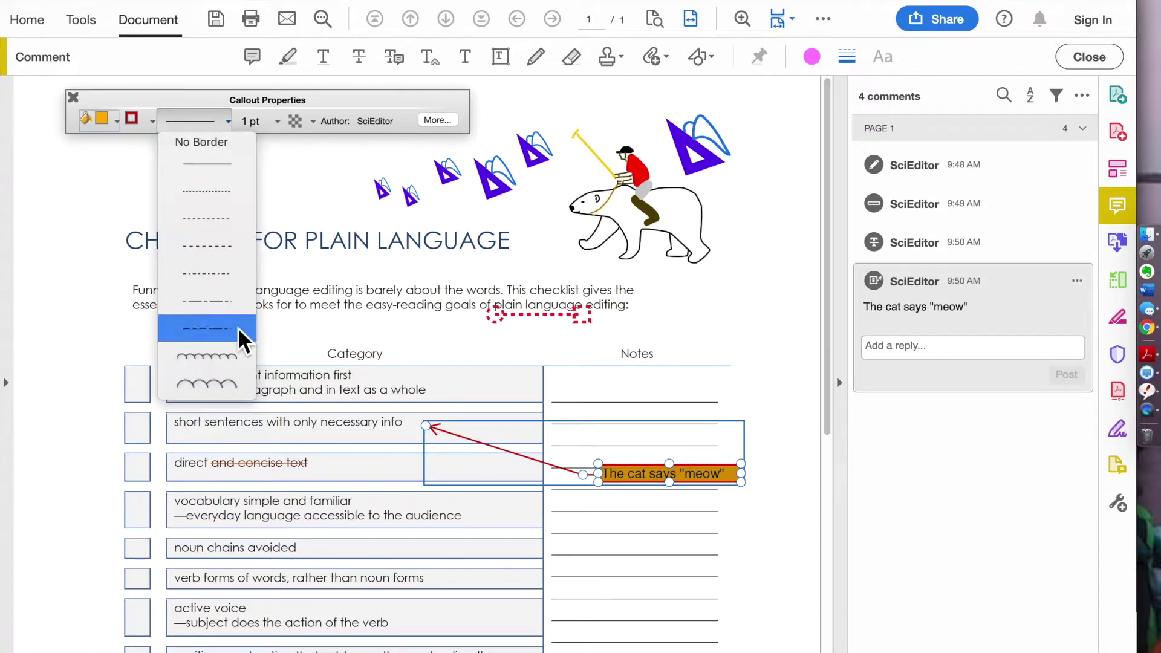
pyautogui.click(245, 383)
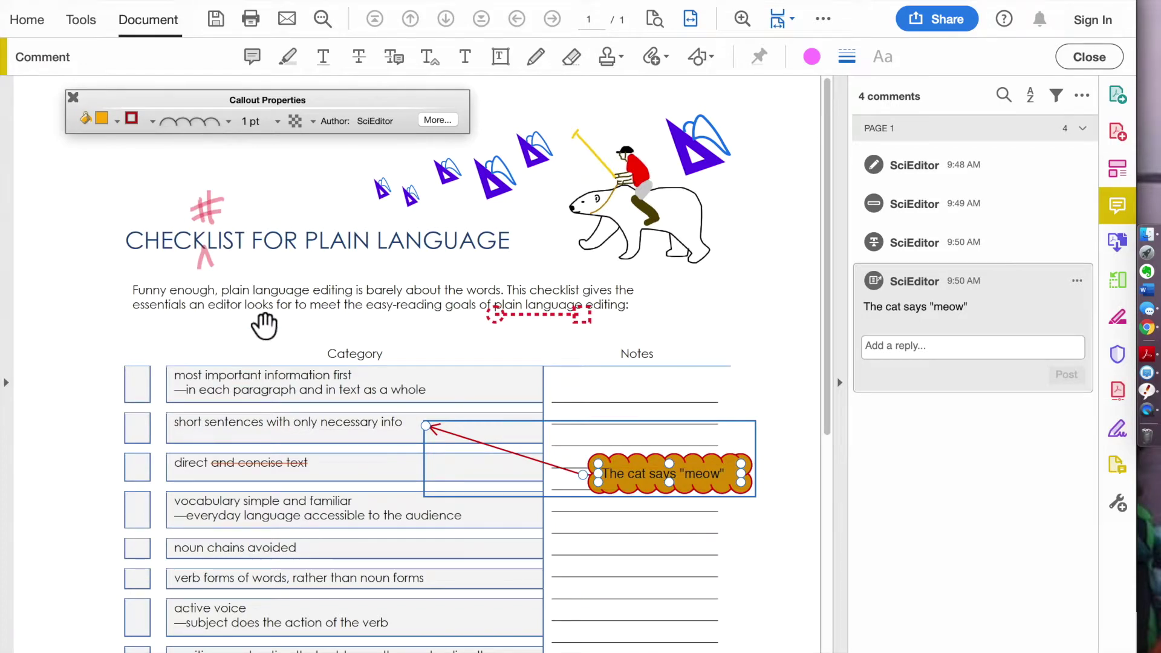
pyautogui.click(277, 121)
pyautogui.click(290, 194)
# Try 40% opacity on the orange callout, and return it to 100%
pyautogui.click(312, 121)
pyautogui.click(333, 194)
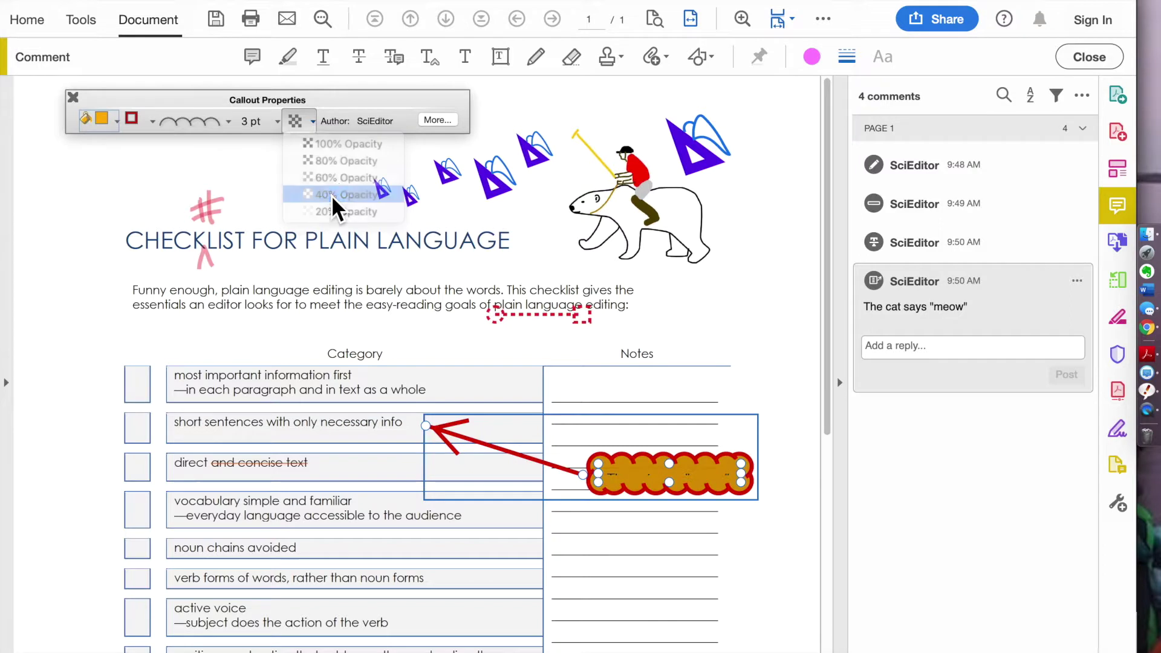
pyautogui.click(312, 121)
pyautogui.click(322, 149)
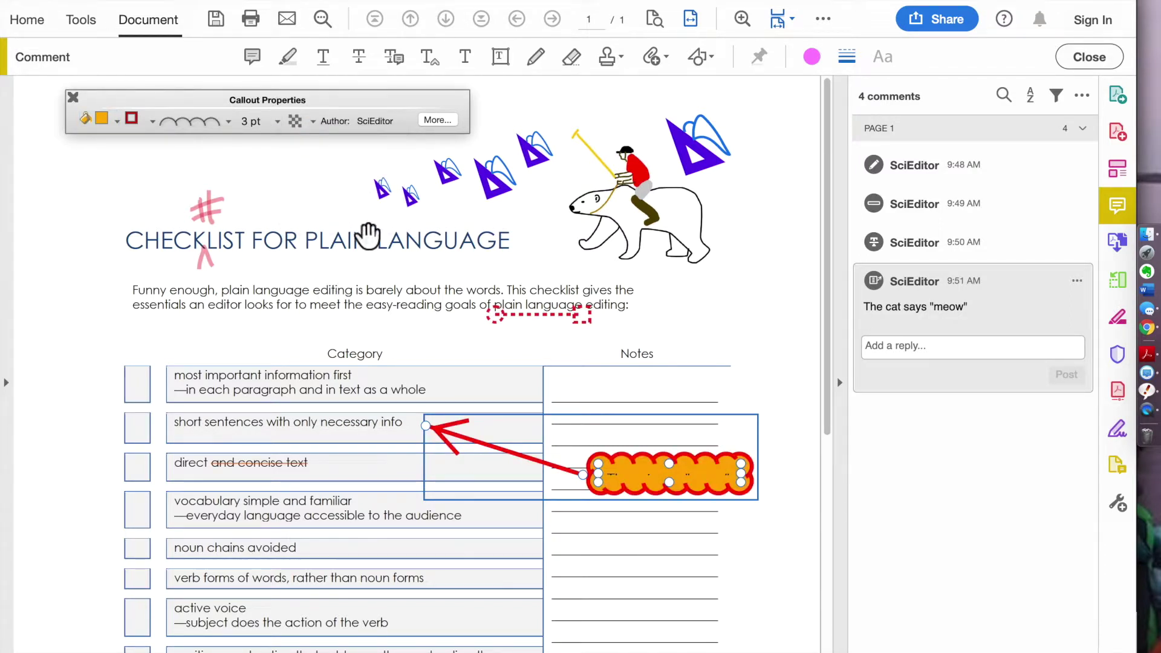
# Open the full properties of the orange callout and look at its available border styles
pyautogui.moveTo(381, 95); pyautogui.dragTo(383, 102)
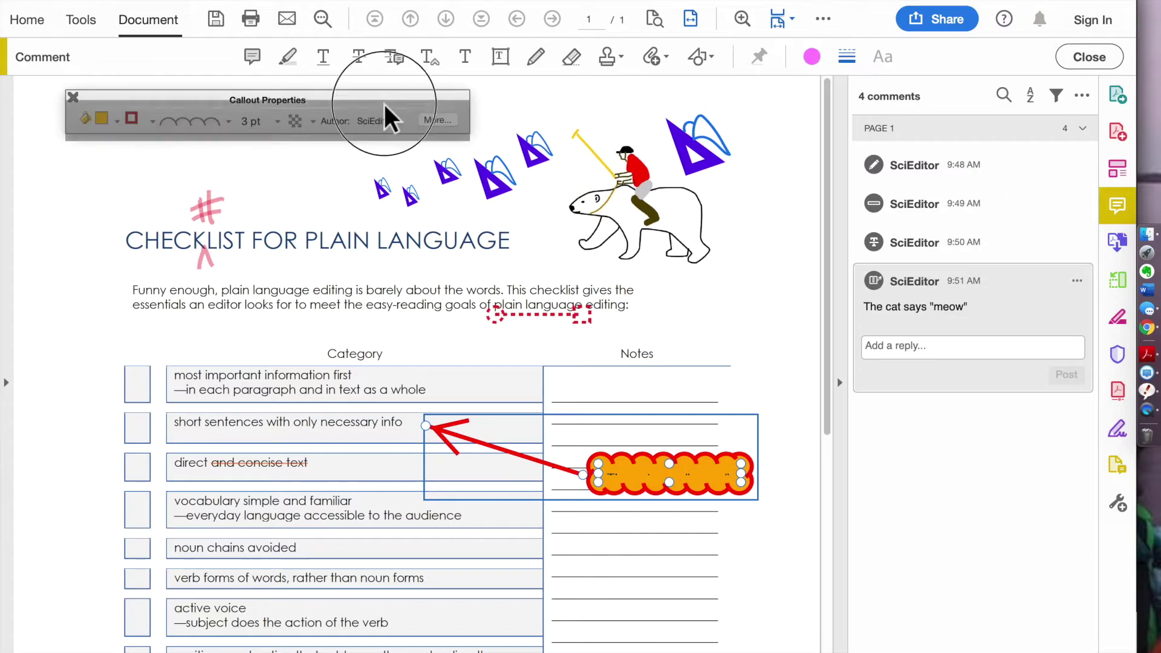
pyautogui.click(447, 128)
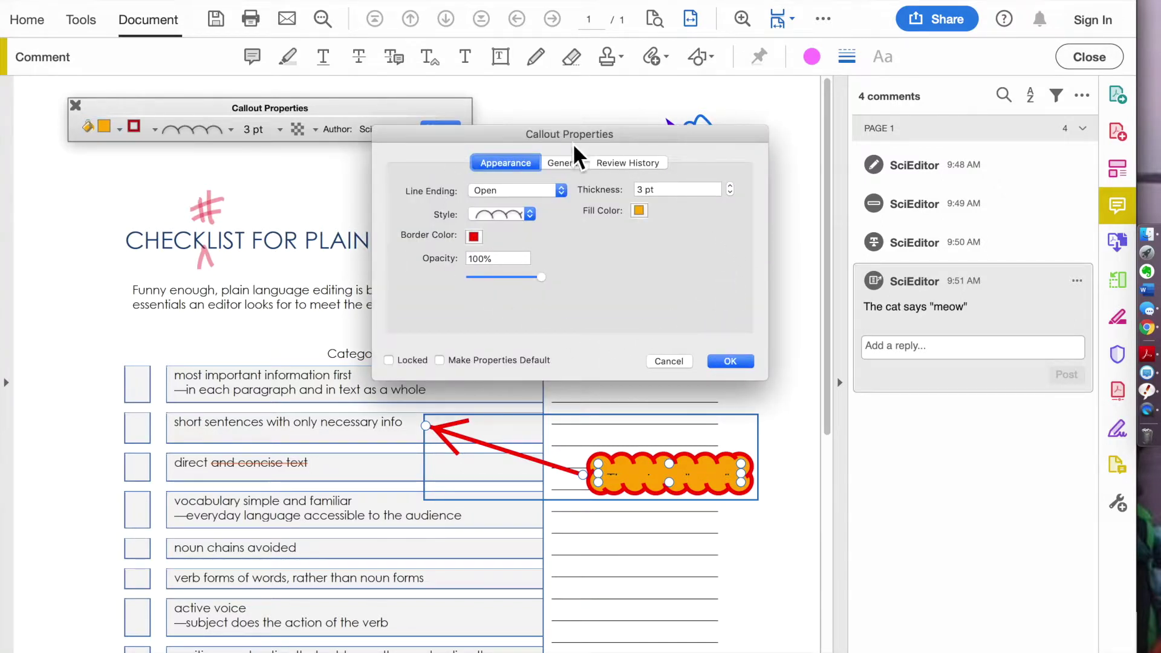
pyautogui.click(534, 216)
pyautogui.click(587, 260)
# Change the callout's author to "proofer", make its properties the default, and apply them
pyautogui.click(565, 163)
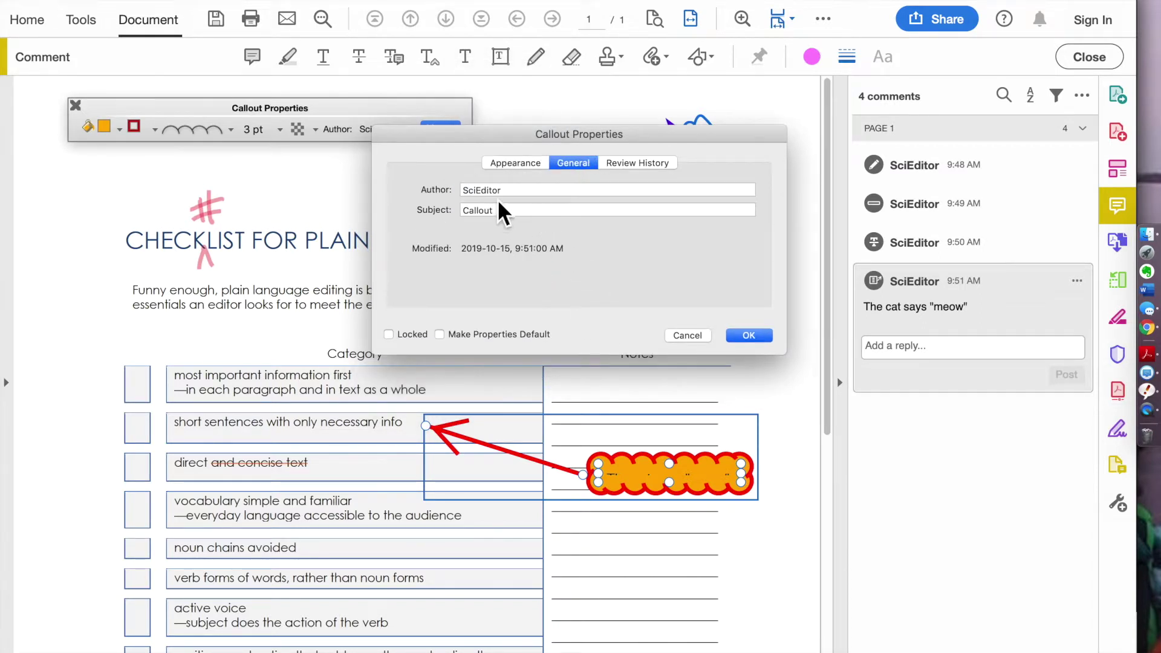
pyautogui.doubleClick(479, 190)
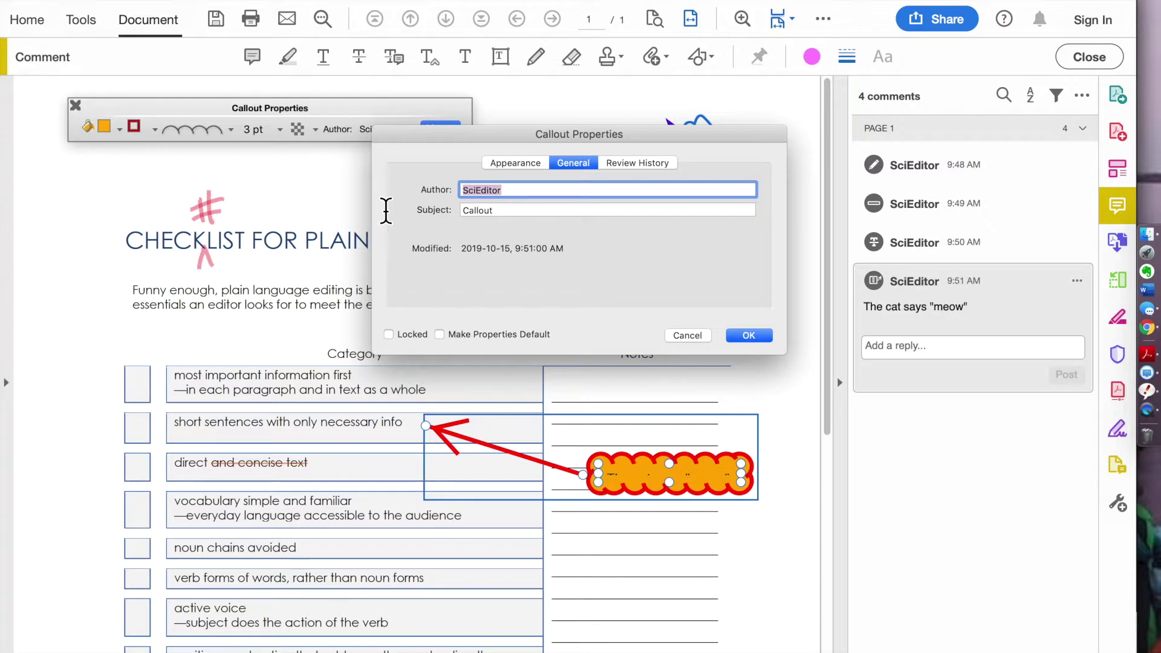
pyautogui.write('proofer')
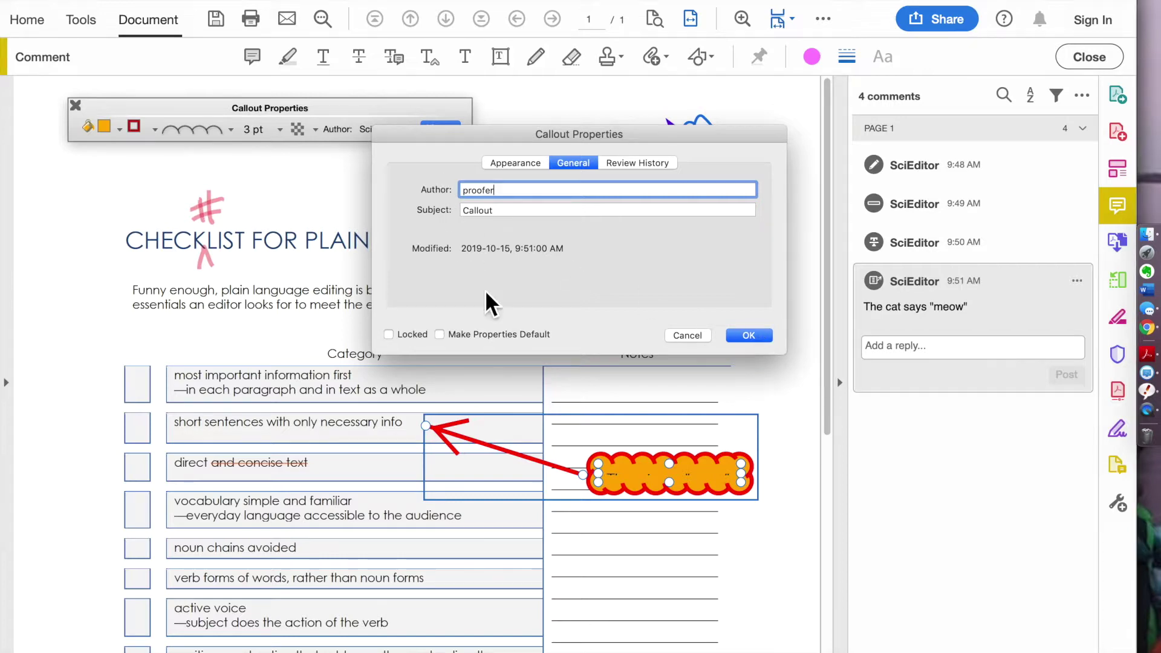
pyautogui.click(440, 334)
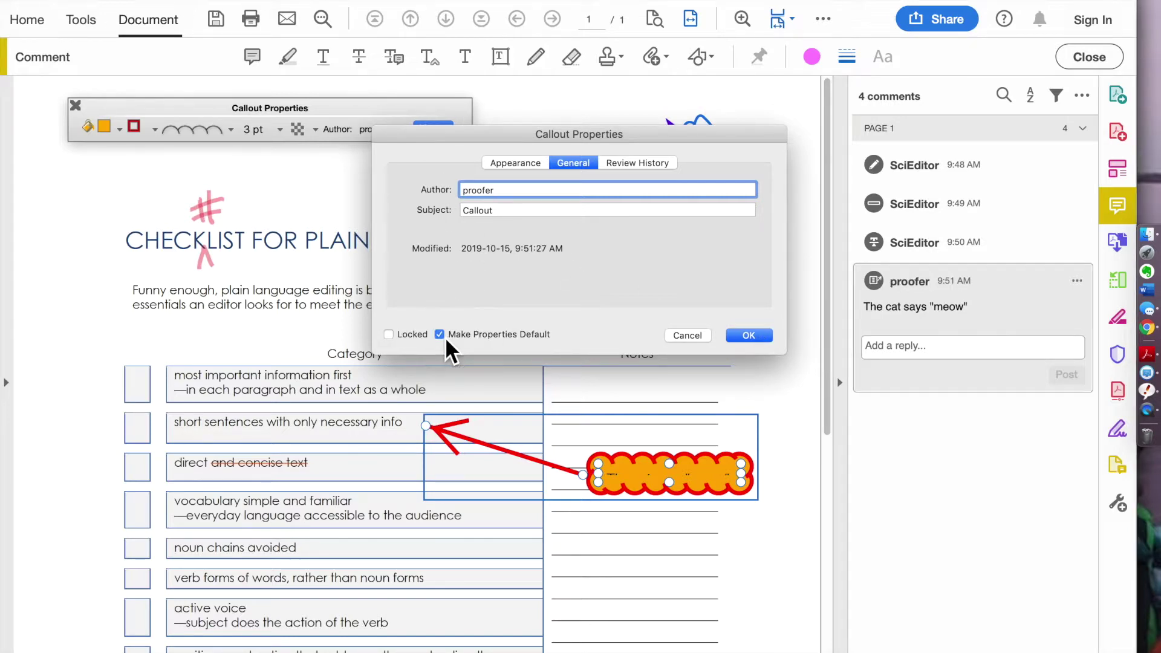
pyautogui.click(753, 336)
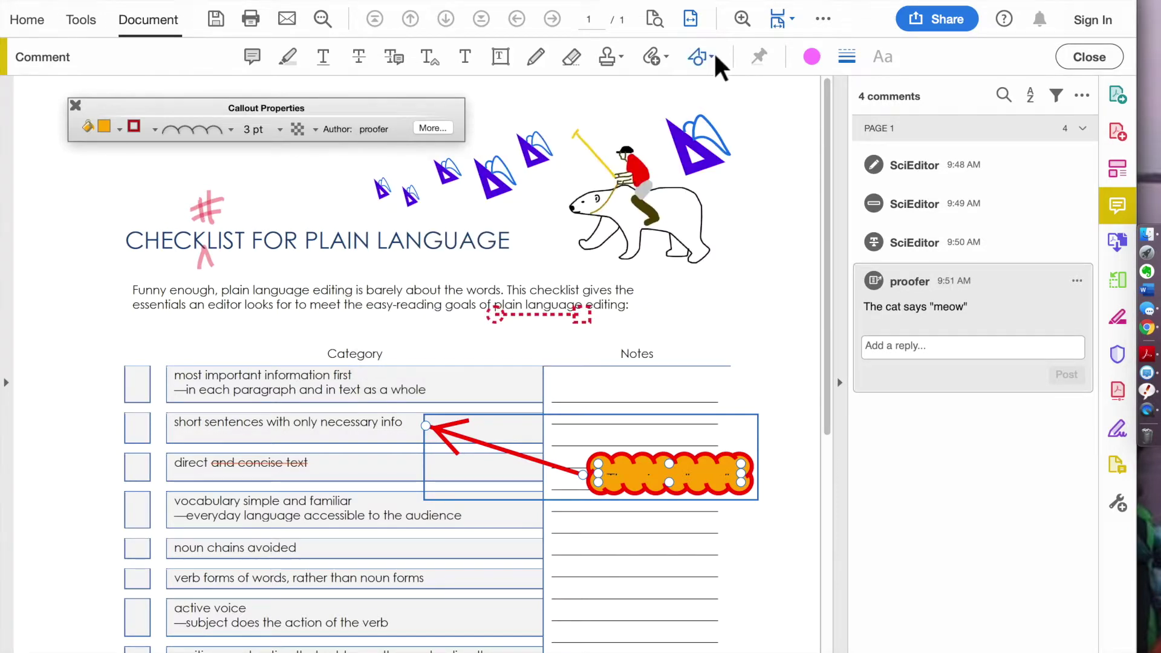
# Add a text callout pointing at "everyday language accessible to the audience", with its box in the Notes column beside "active voice"
pyautogui.click(713, 56)
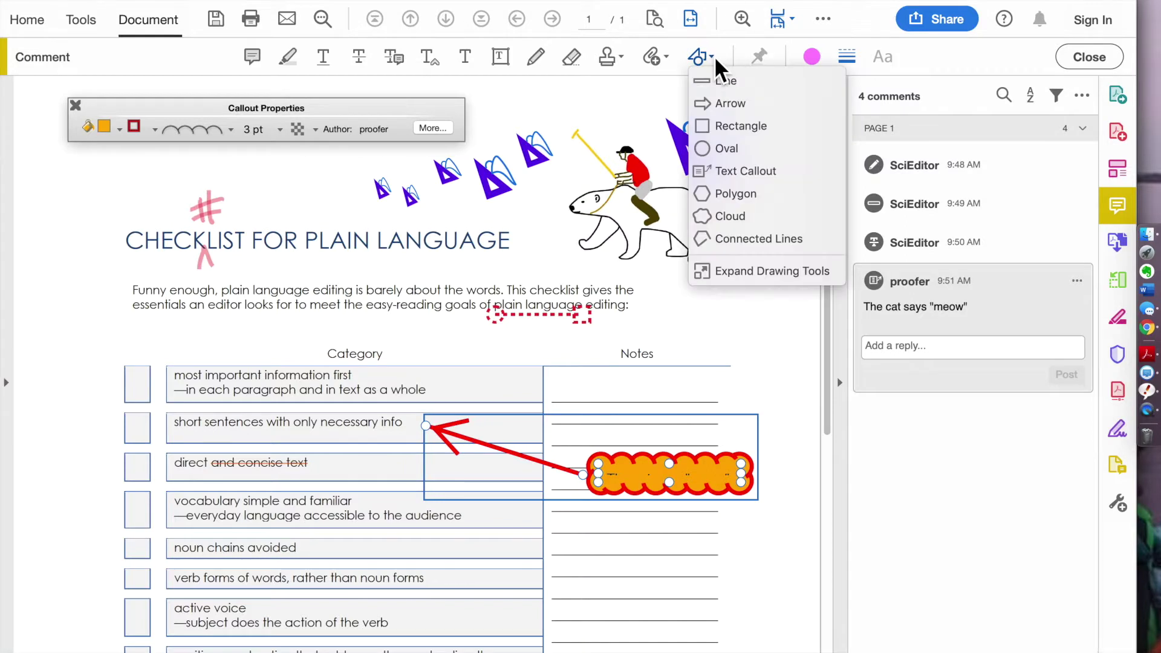
pyautogui.click(721, 171)
pyautogui.click(306, 534)
pyautogui.click(745, 617)
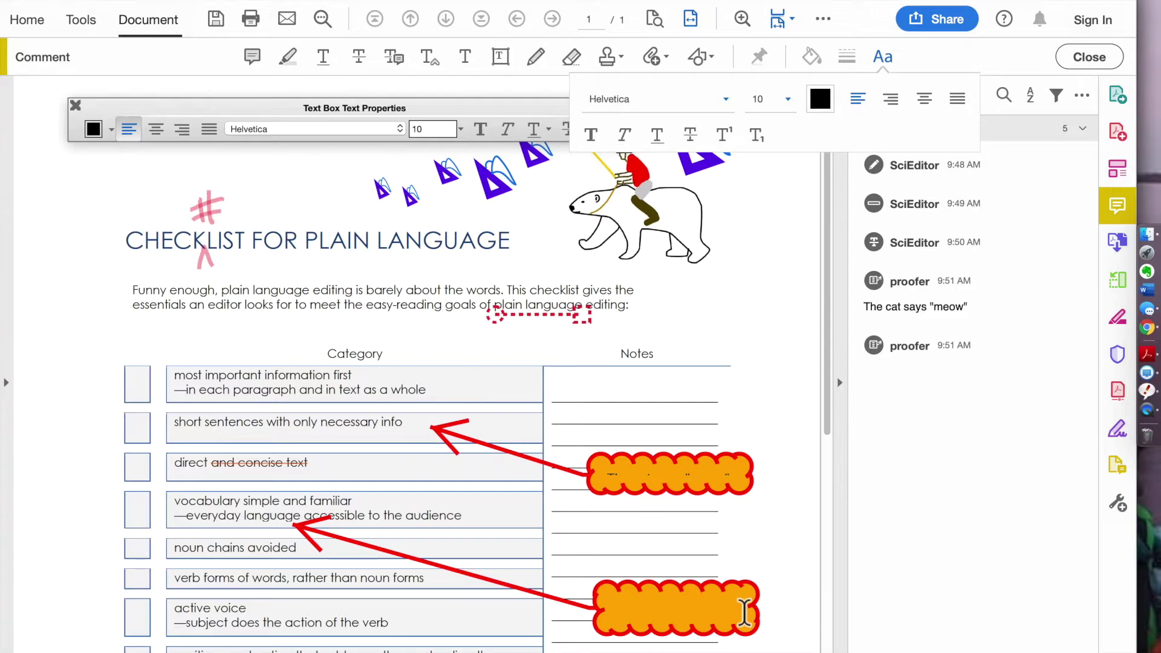
# Close the floating properties bar and highlight "paragraph and in text as a whole" in the first checklist row
pyautogui.click(334, 277)
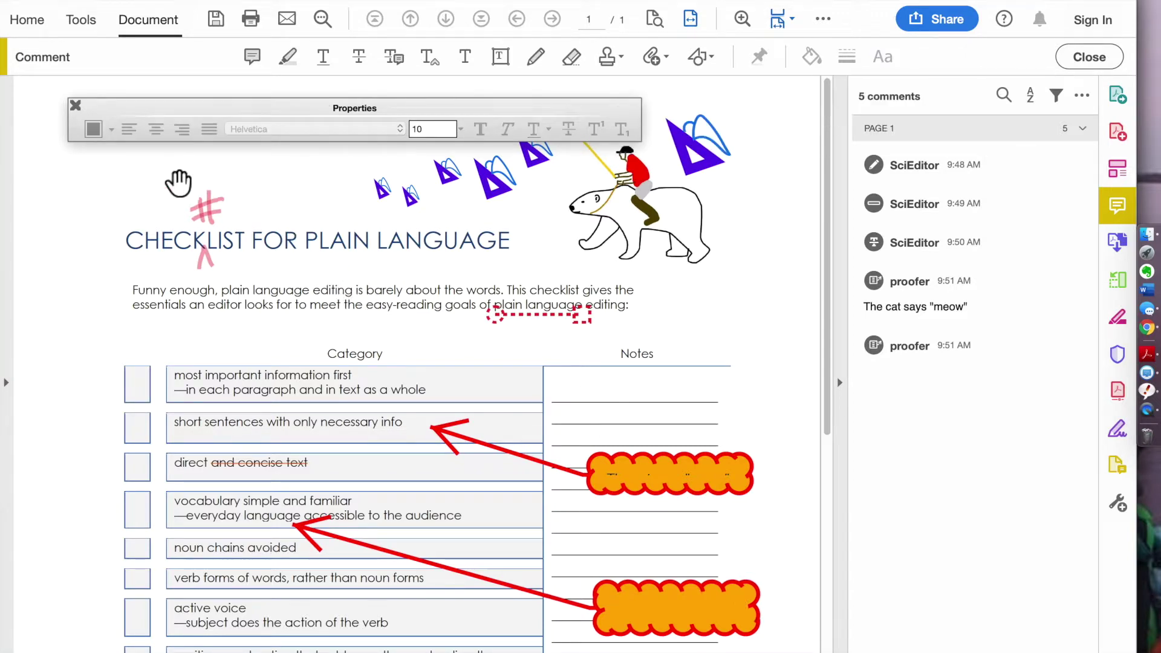
pyautogui.click(75, 105)
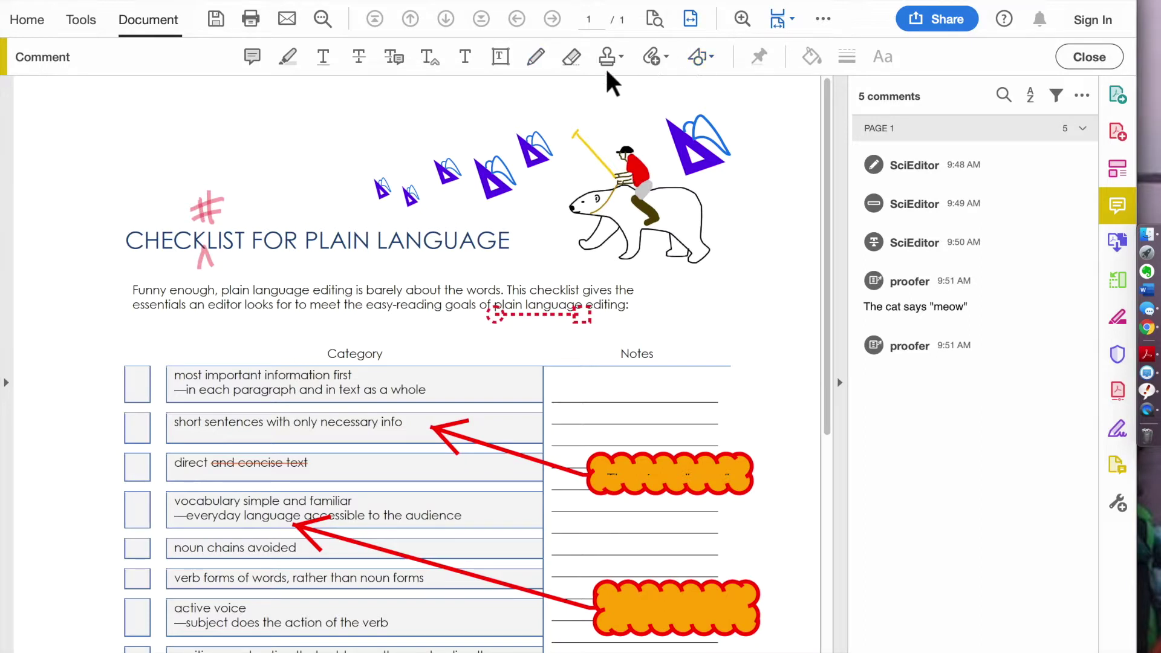
pyautogui.click(288, 63)
pyautogui.moveTo(234, 390); pyautogui.dragTo(424, 394)
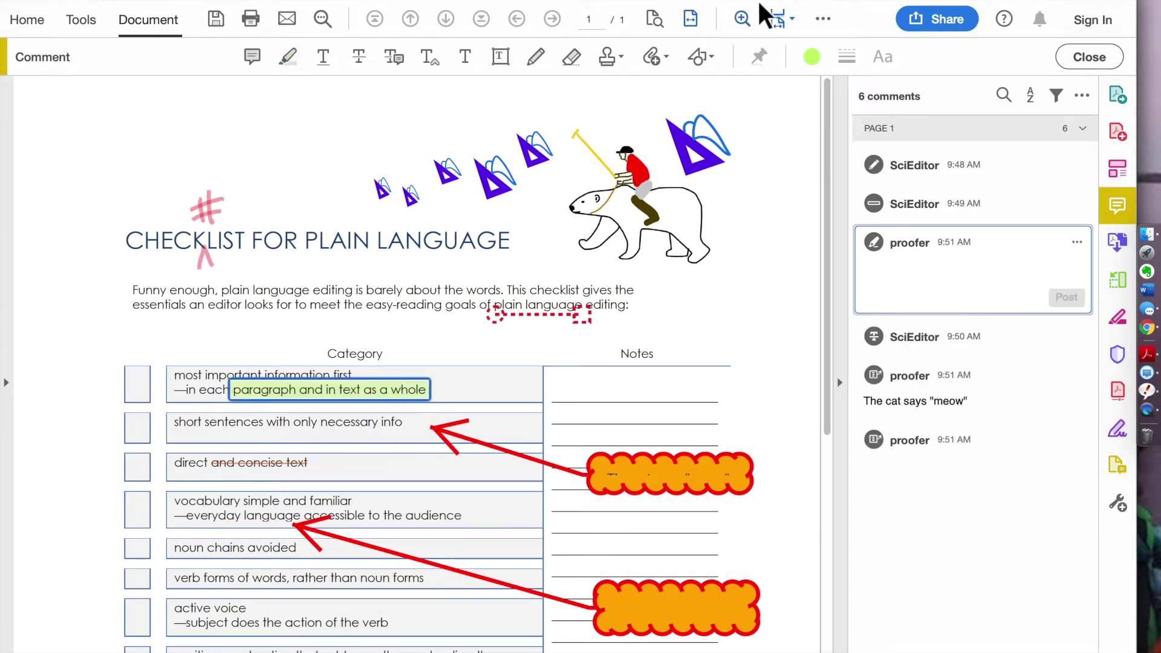
# Change the colour of the "paragraph and in text as a whole" highlight to pink
pyautogui.click(812, 56)
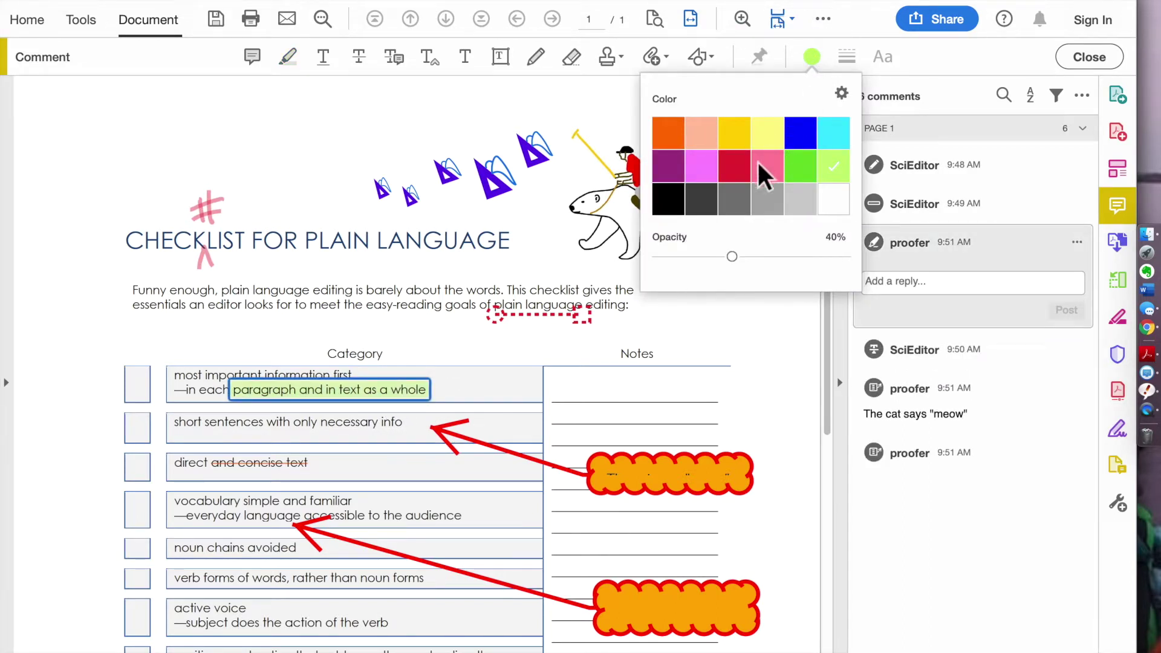
pyautogui.click(765, 170)
pyautogui.click(473, 340)
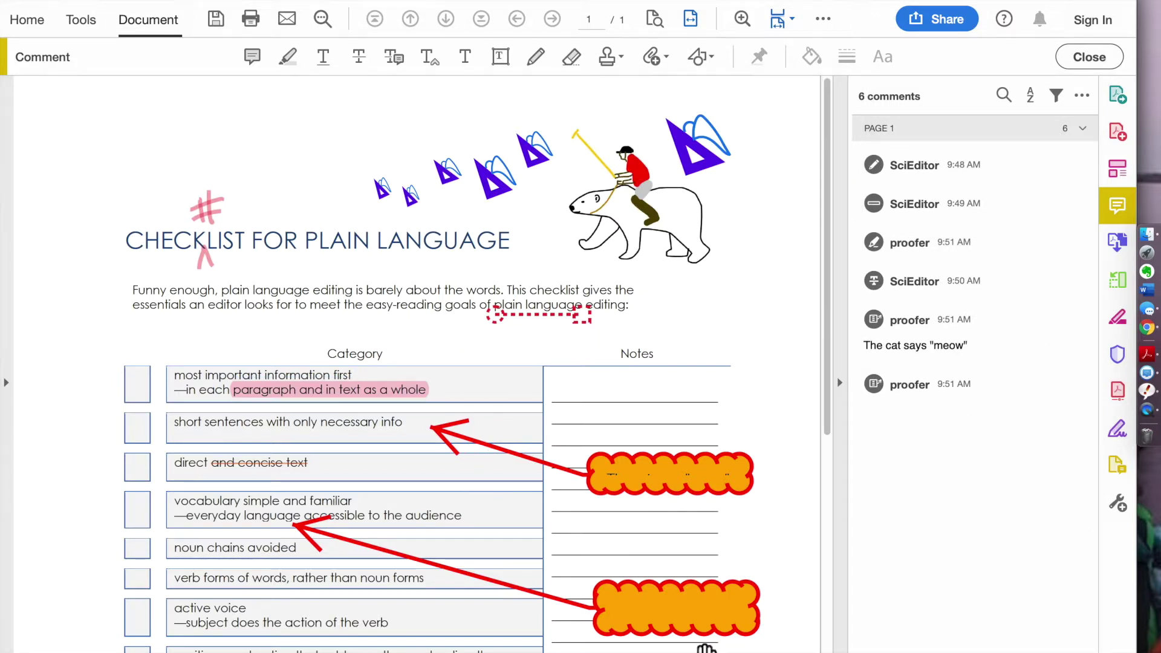
# Select both orange callouts together and change their fill to light green
pyautogui.click(738, 475)
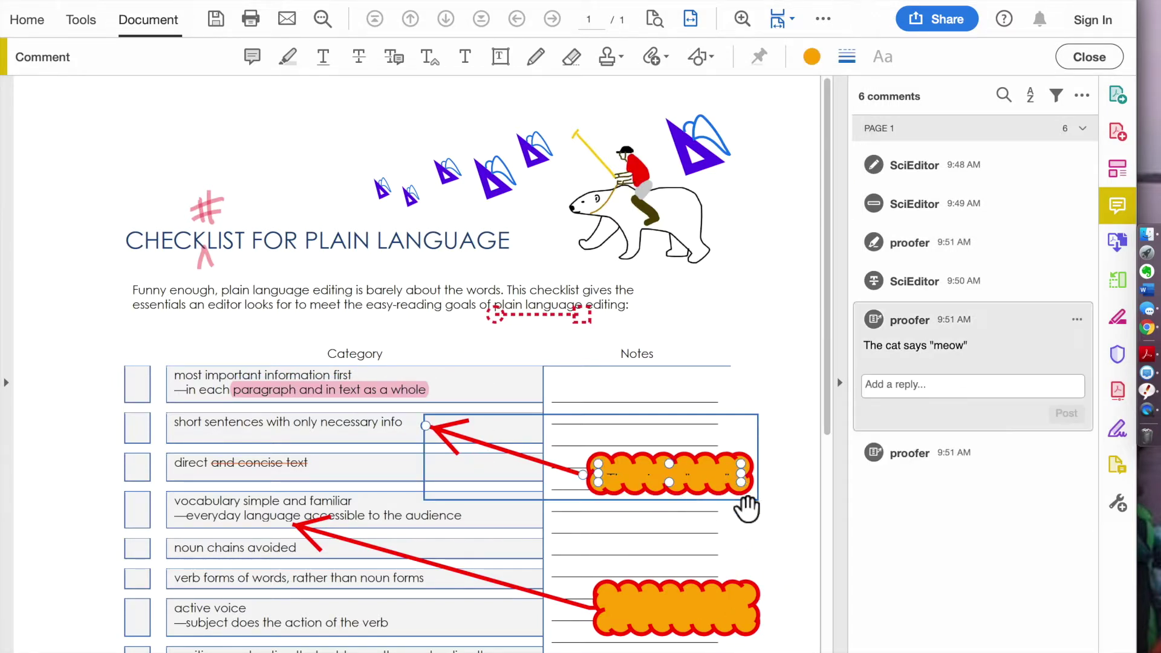
pyautogui.click(739, 612)
pyautogui.click(733, 488)
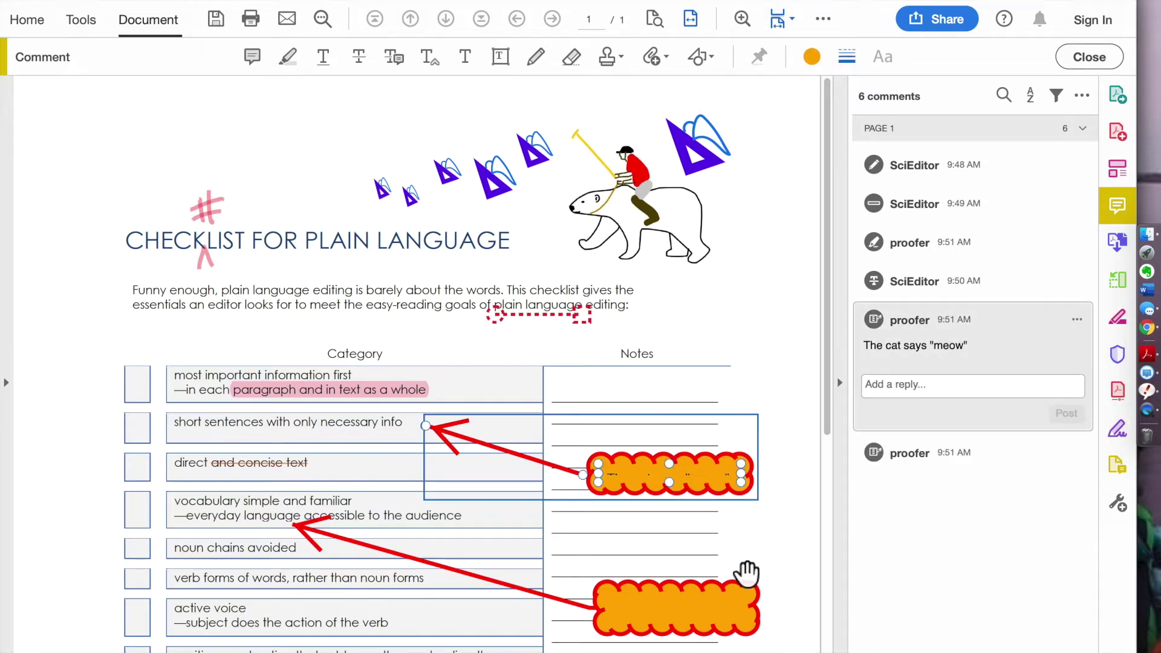
pyautogui.rightClick(739, 628)
pyautogui.press('Escape')
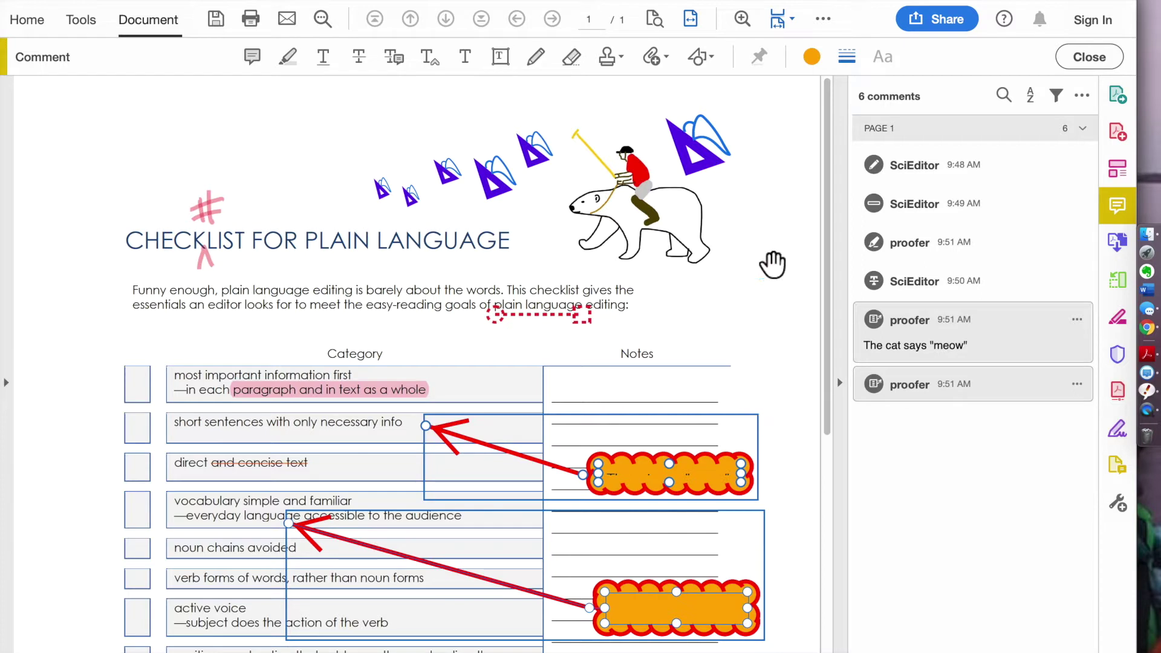
pyautogui.click(814, 56)
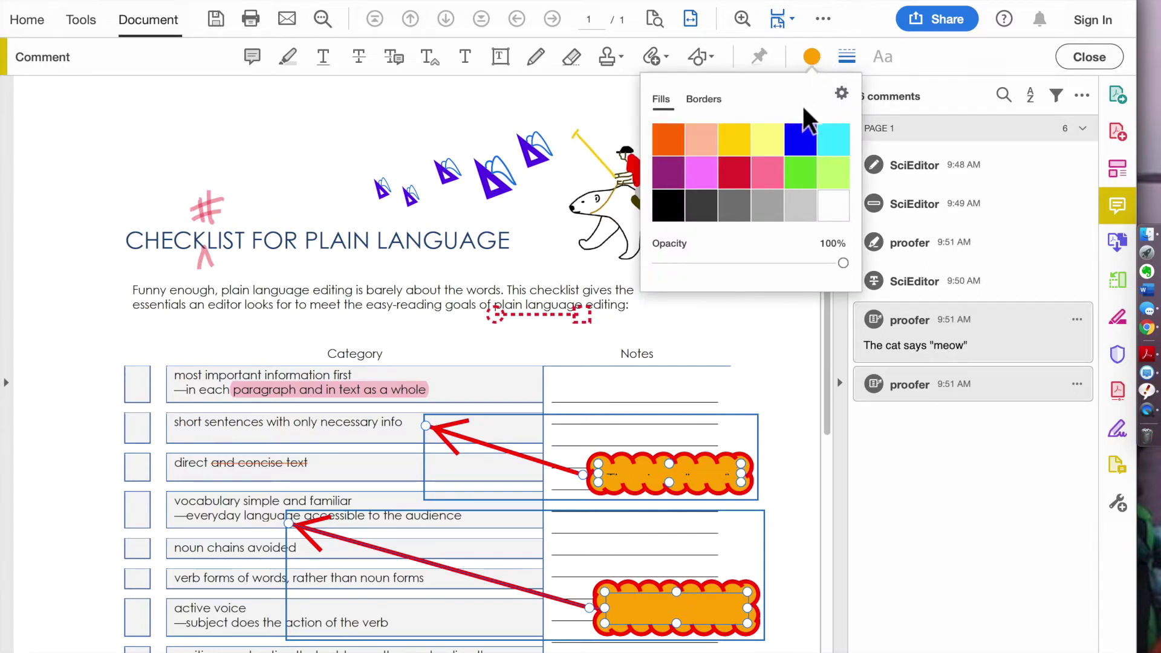
pyautogui.click(826, 172)
# Give both green callouts the crimson red border colour and reduce their opacity to 66%
pyautogui.click(705, 100)
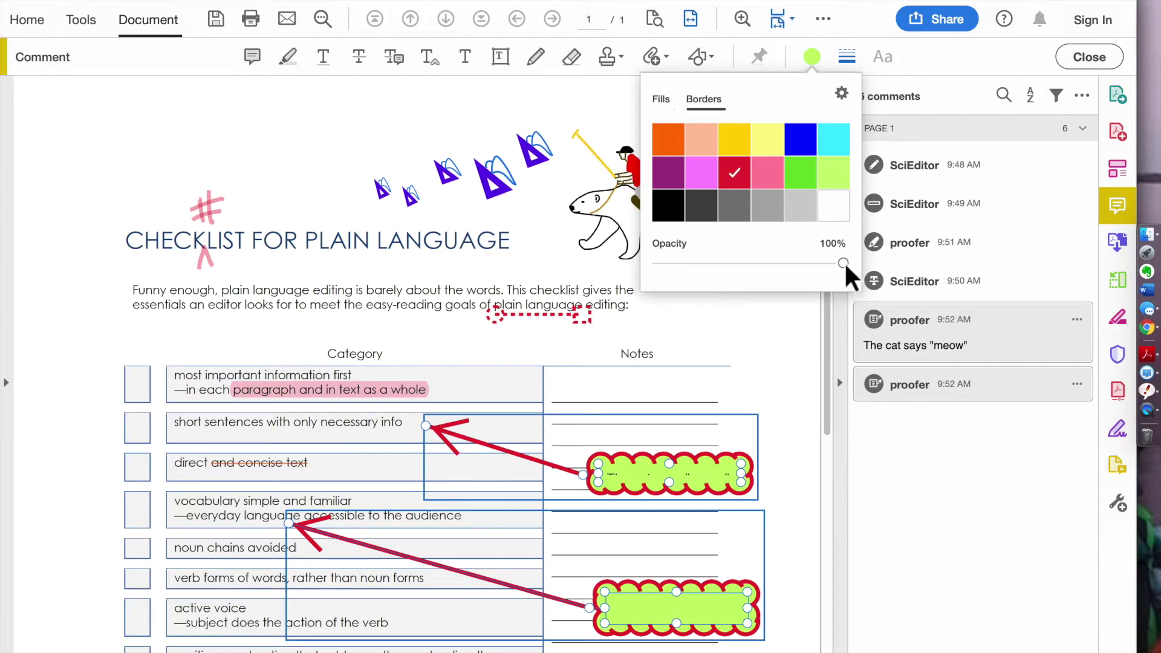
pyautogui.moveTo(845, 261); pyautogui.dragTo(783, 264)
pyautogui.click(765, 390)
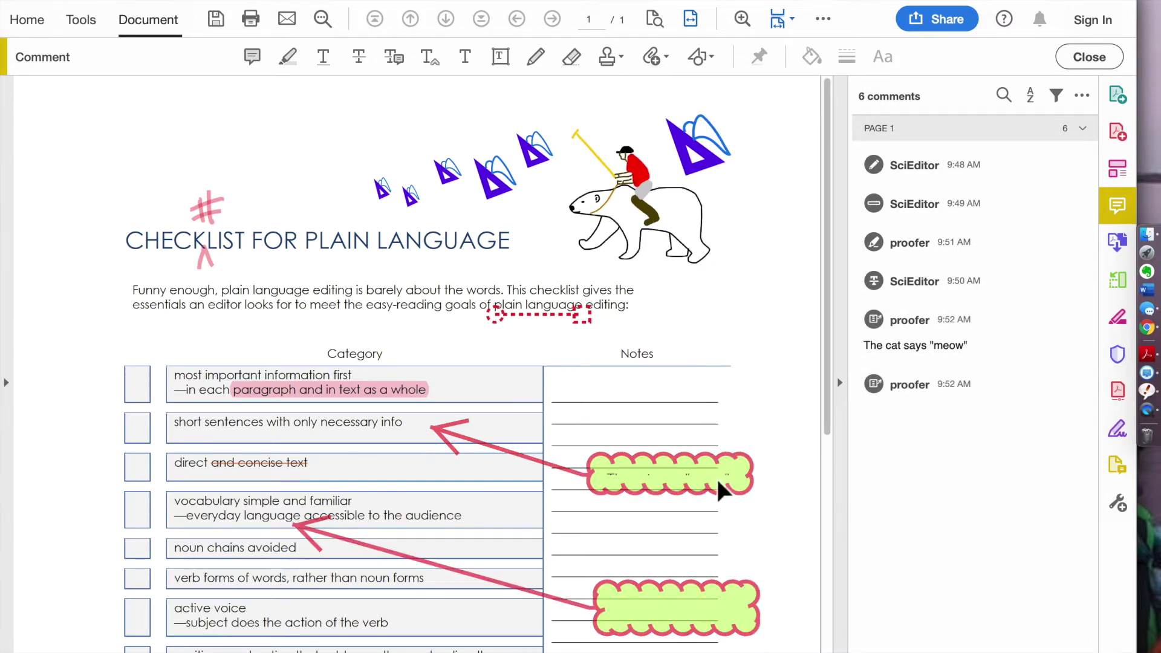
# Enlarge the upper callout's text box and move it closer to its arrowhead beside "short sentences with only necessary info"
pyautogui.click(721, 490)
pyautogui.click(745, 463)
pyautogui.moveTo(752, 463); pyautogui.dragTo(765, 414)
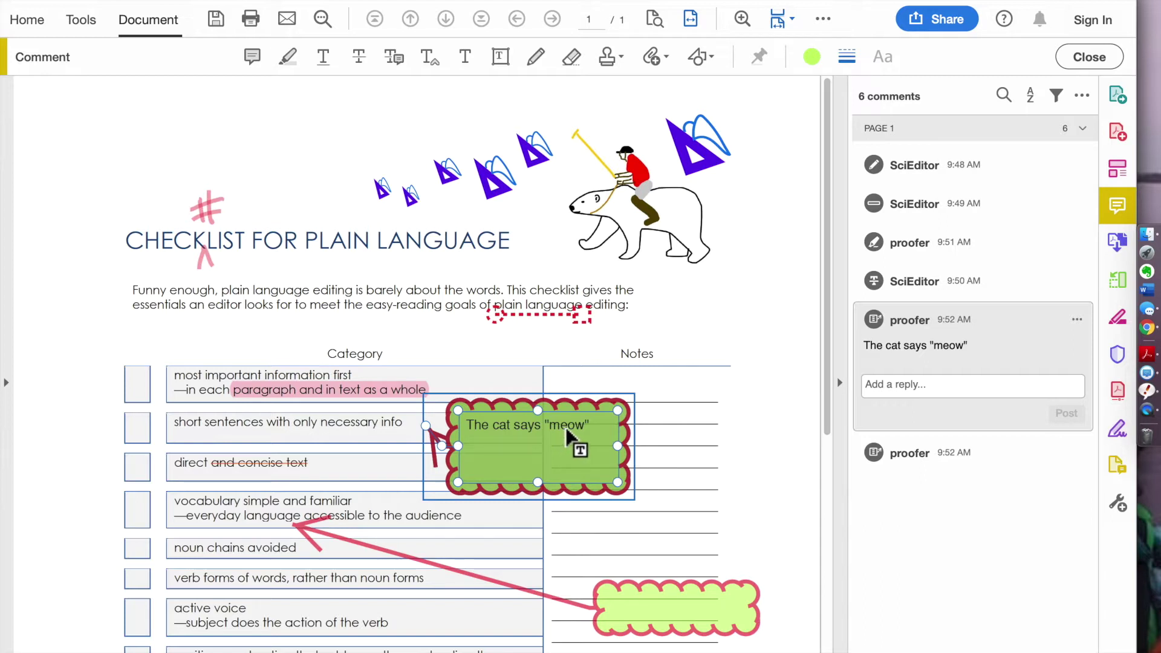
pyautogui.moveTo(567, 430); pyautogui.dragTo(581, 410)
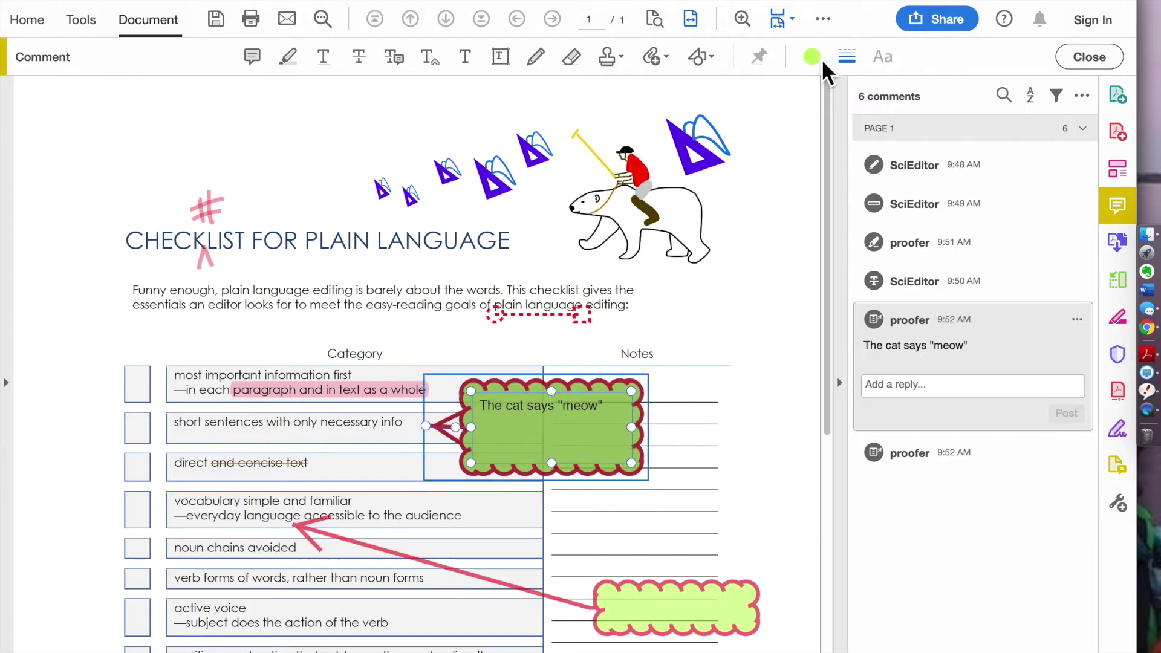
# Fill the enlarged upper callout with light yellow and set its opacity to 100%
pyautogui.click(818, 56)
pyautogui.click(772, 142)
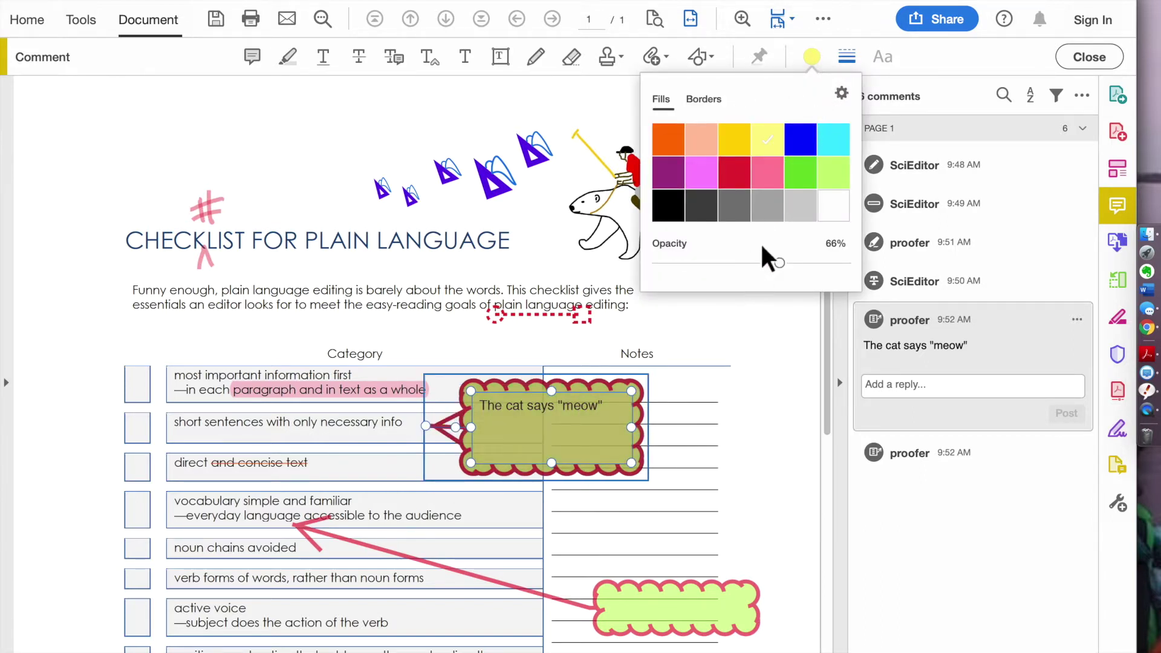
pyautogui.moveTo(780, 264); pyautogui.dragTo(849, 264)
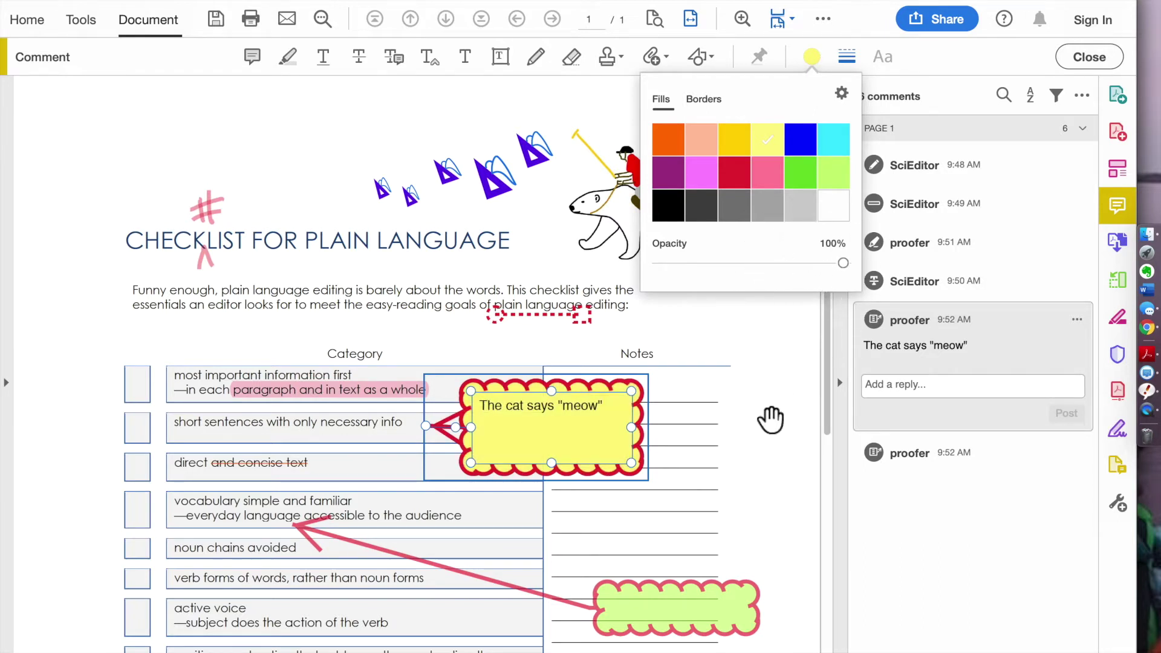
pyautogui.click(728, 470)
# Shift the yellow callout slightly up and to the right, and set its text in italic Minion Pro
pyautogui.click(578, 431)
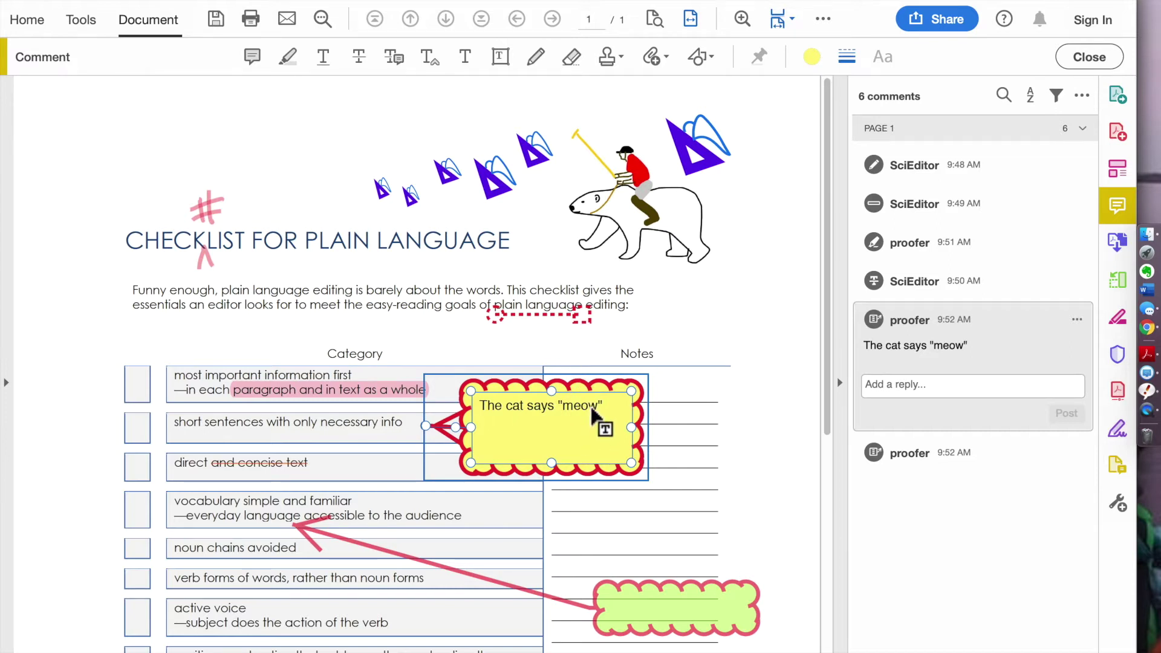
pyautogui.click(599, 429)
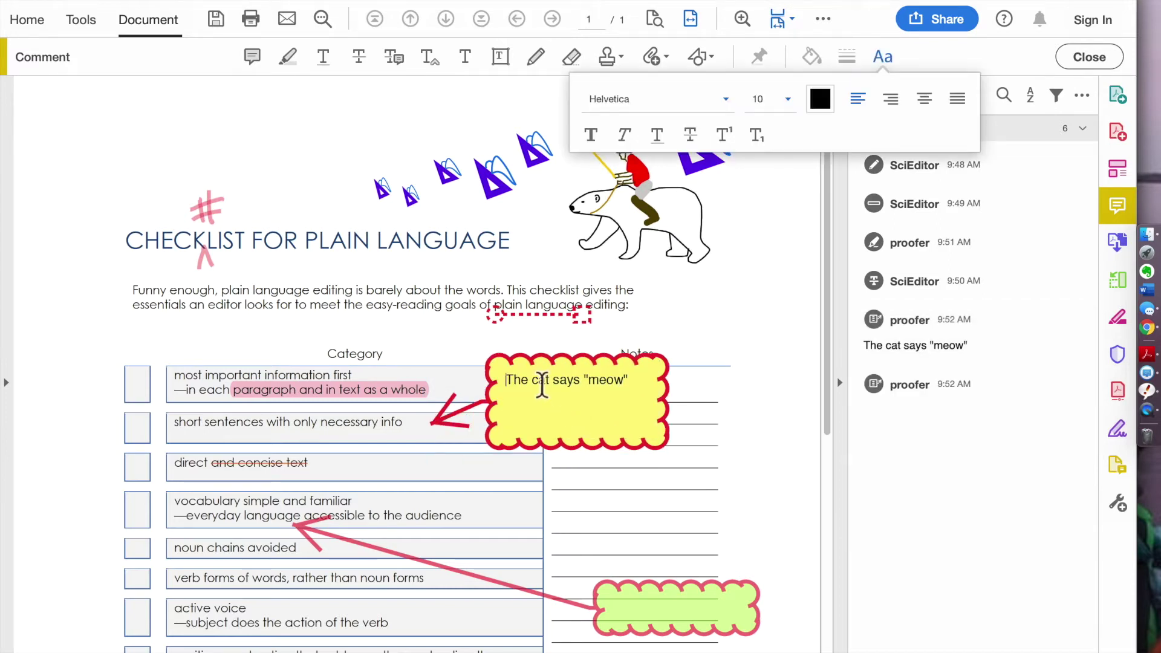
pyautogui.moveTo(629, 382); pyautogui.dragTo(504, 381)
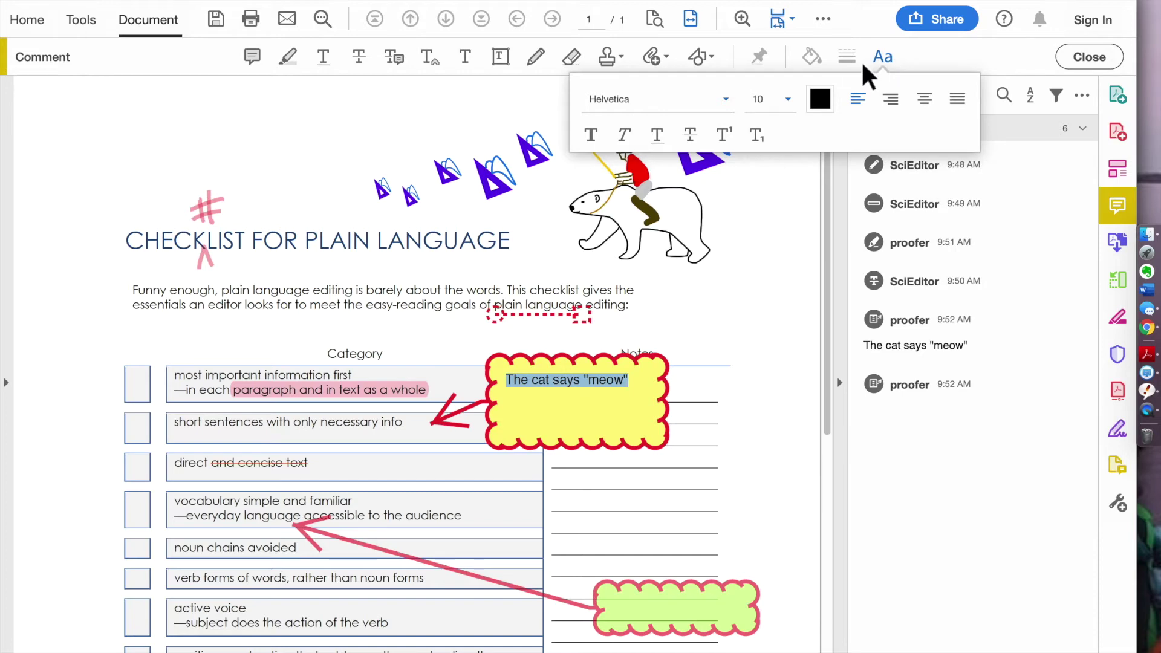
pyautogui.click(726, 100)
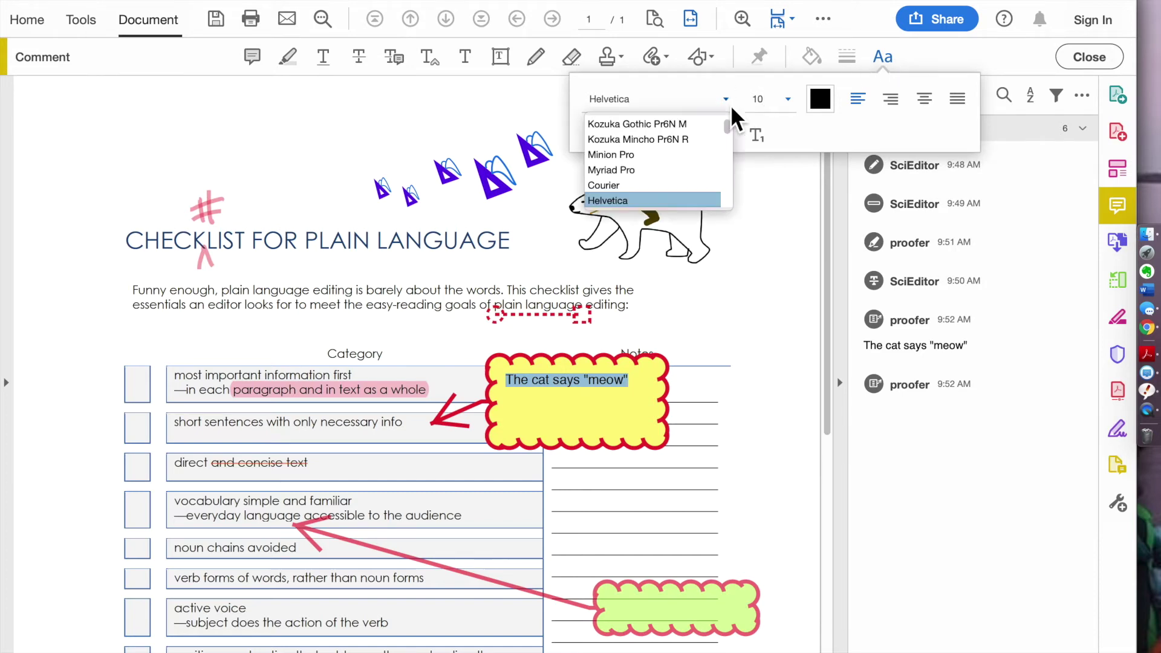
pyautogui.click(712, 156)
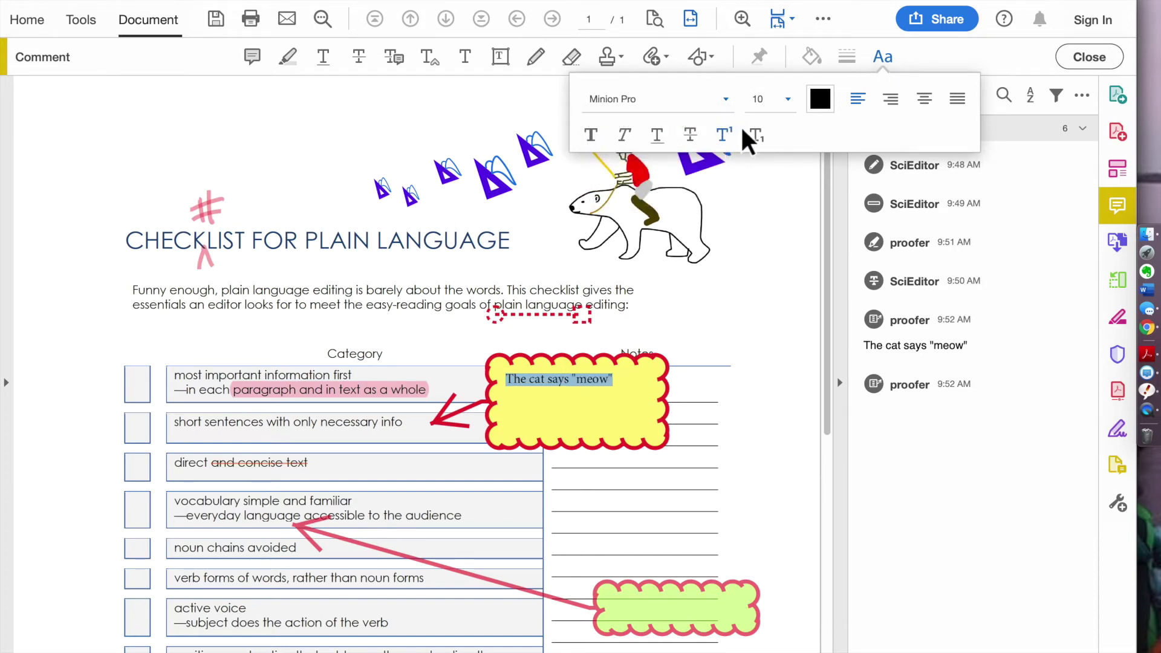
pyautogui.click(629, 136)
# Set the yellow callout's text to size 14 and colour it blue
pyautogui.click(787, 106)
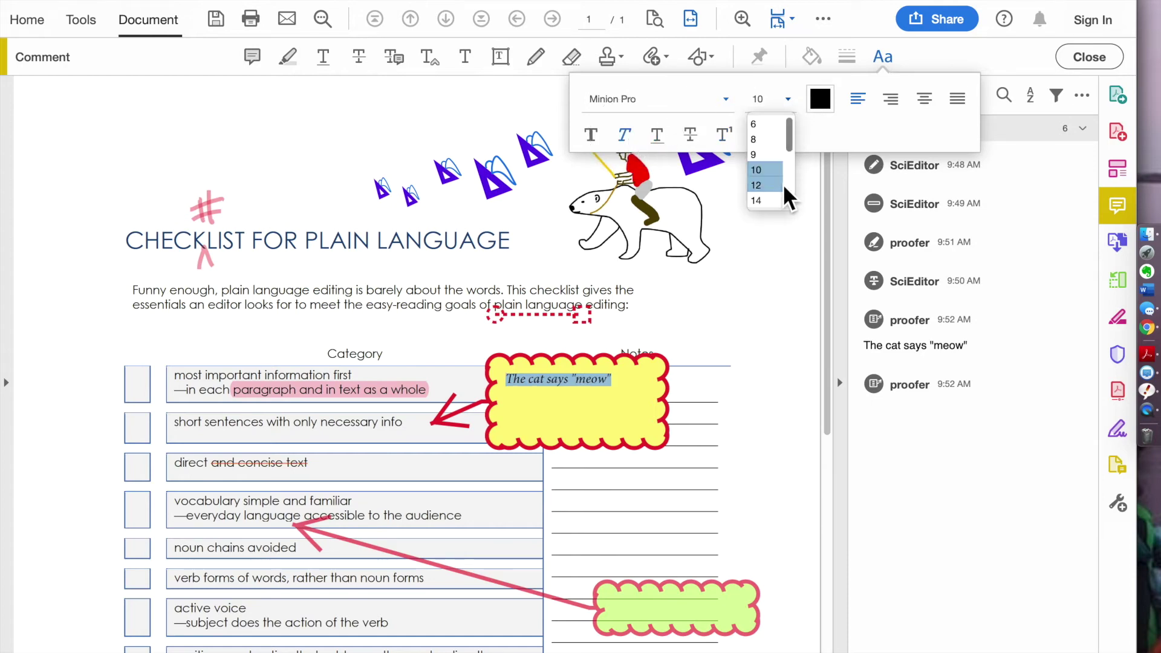
pyautogui.click(778, 200)
pyautogui.click(821, 108)
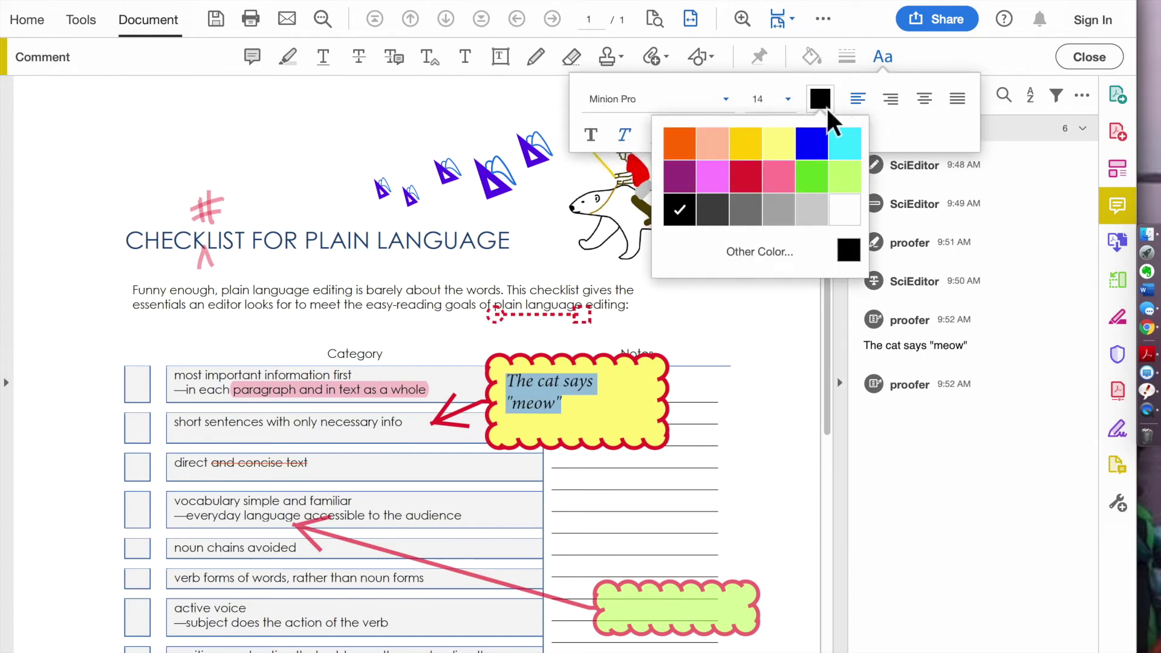
pyautogui.click(823, 149)
pyautogui.click(772, 317)
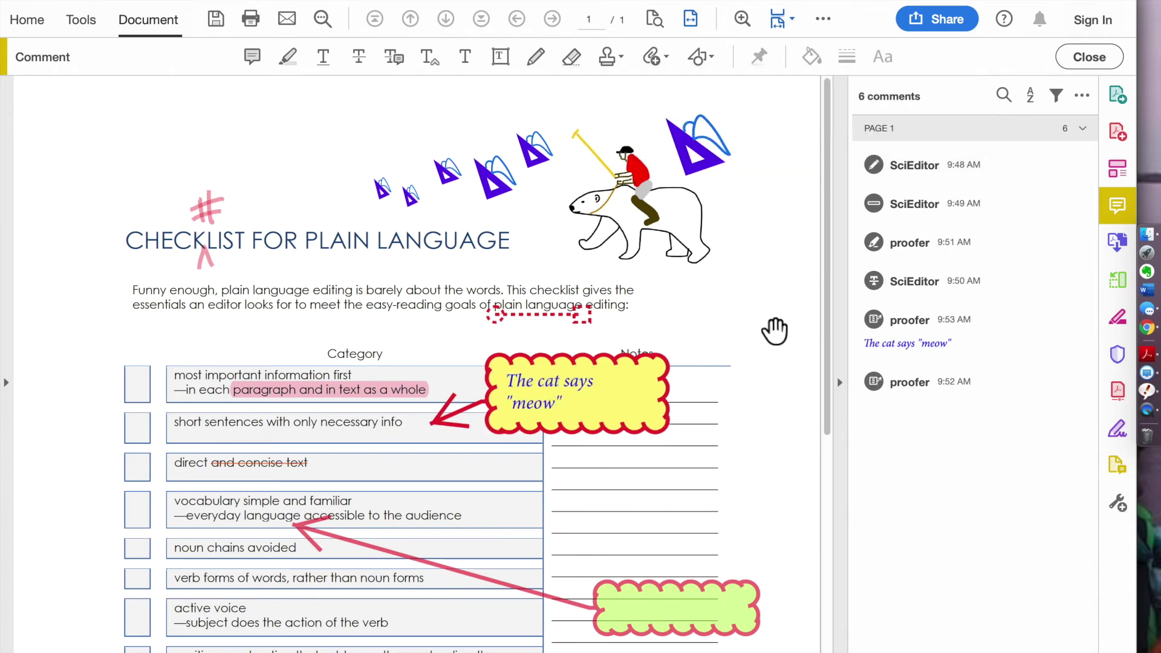